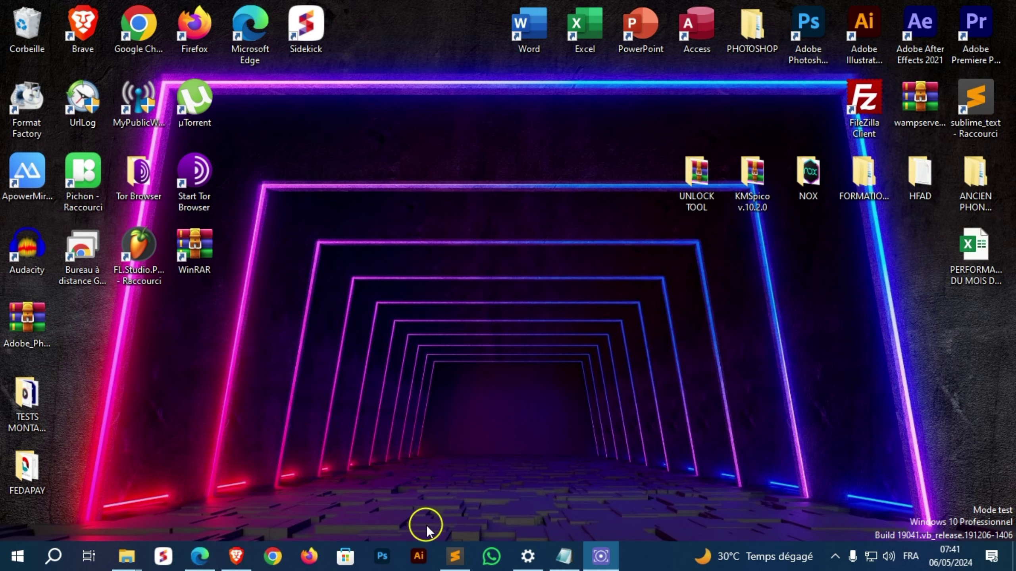
{"action": "left_click", "coordinate": [466, 551]}
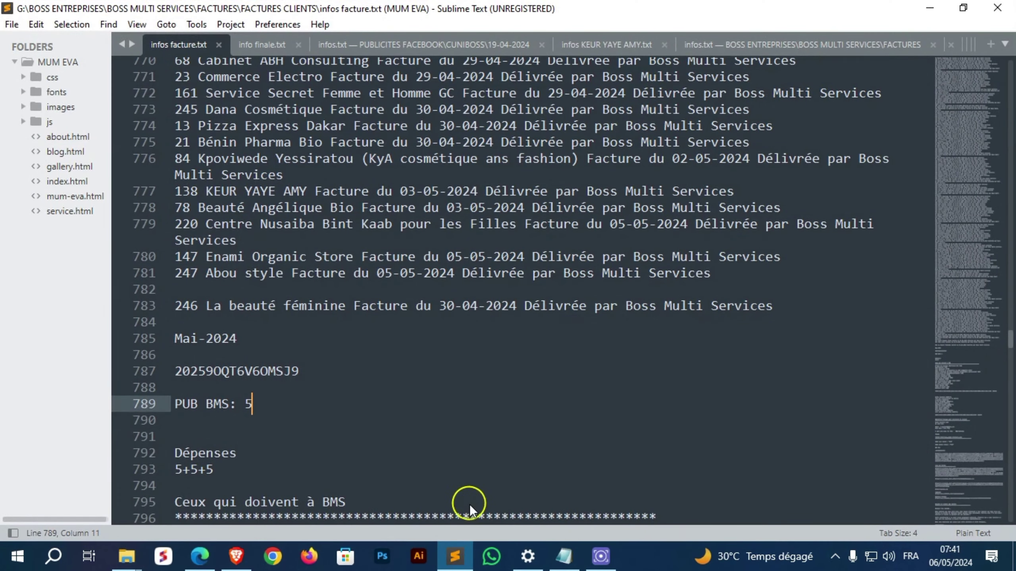
{"action": "left_click", "coordinate": [564, 556]}
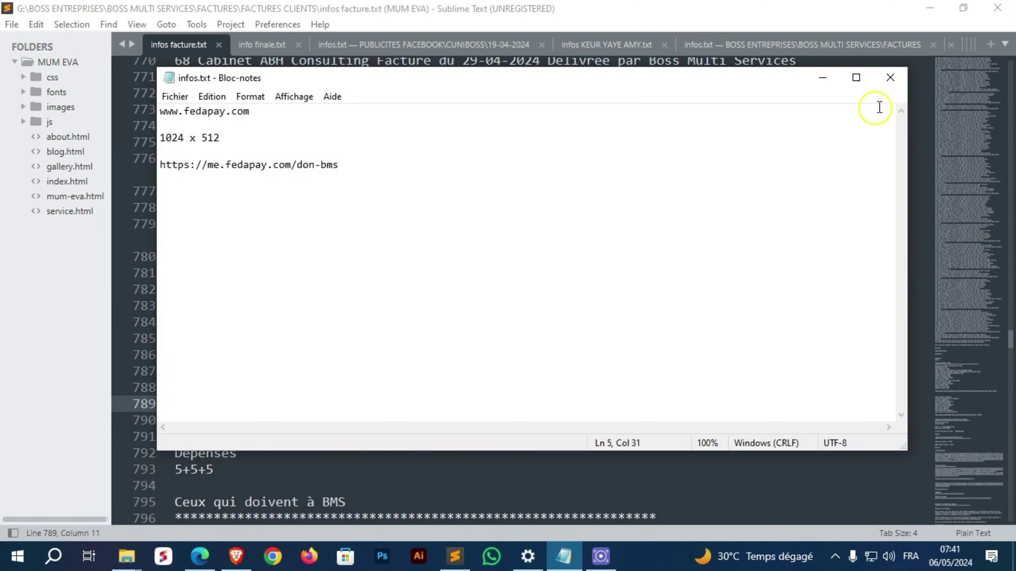
{"action": "left_click", "coordinate": [934, 8]}
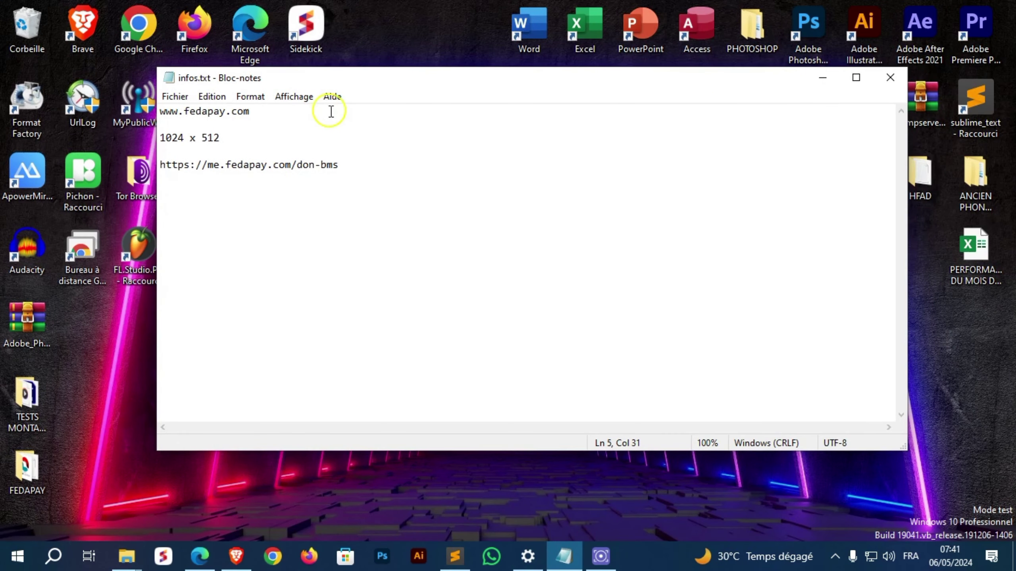
{"action": "left_click", "coordinate": [251, 115]}
{"action": "left_click_drag", "start_coordinate": [251, 115], "coordinate": [161, 107]}
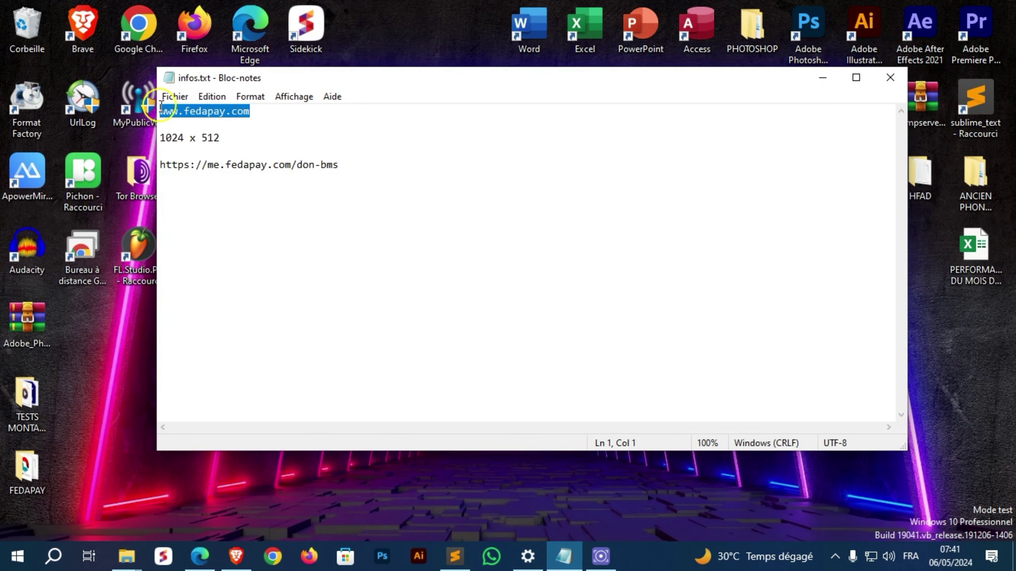
{"action": "left_click", "coordinate": [267, 166]}
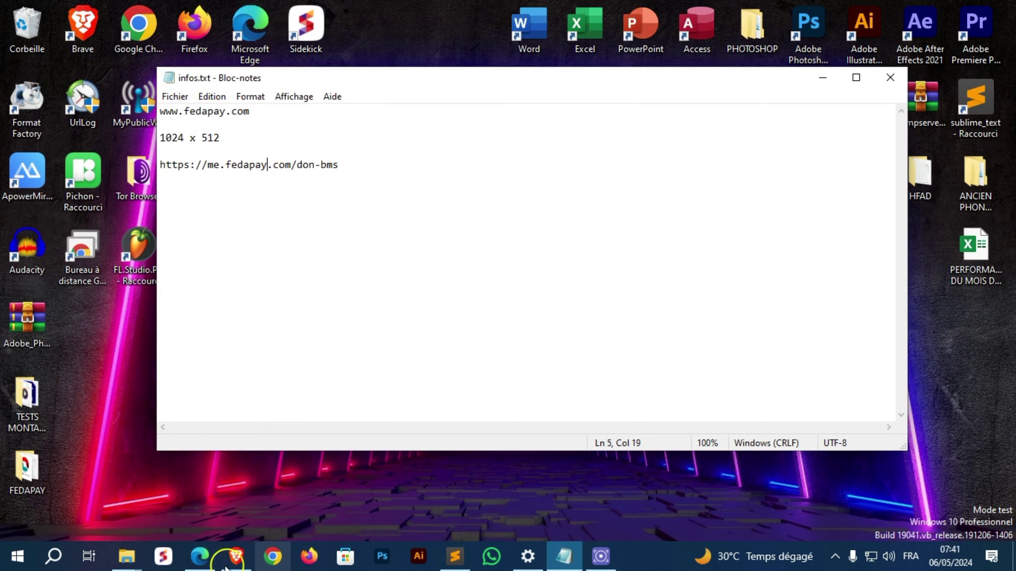
Step: Switch to the FedaPay dashboard in Microsoft Edge and examine its payment information, account options and transaction search
{"action": "left_click", "coordinate": [200, 554]}
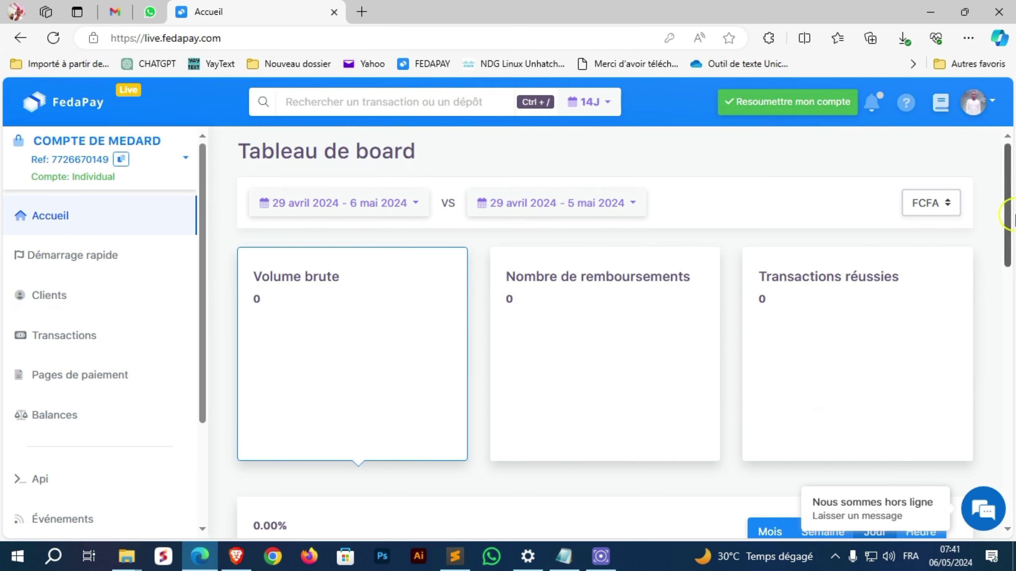
{"action": "left_click_drag", "start_coordinate": [1008, 224], "coordinate": [1012, 458]}
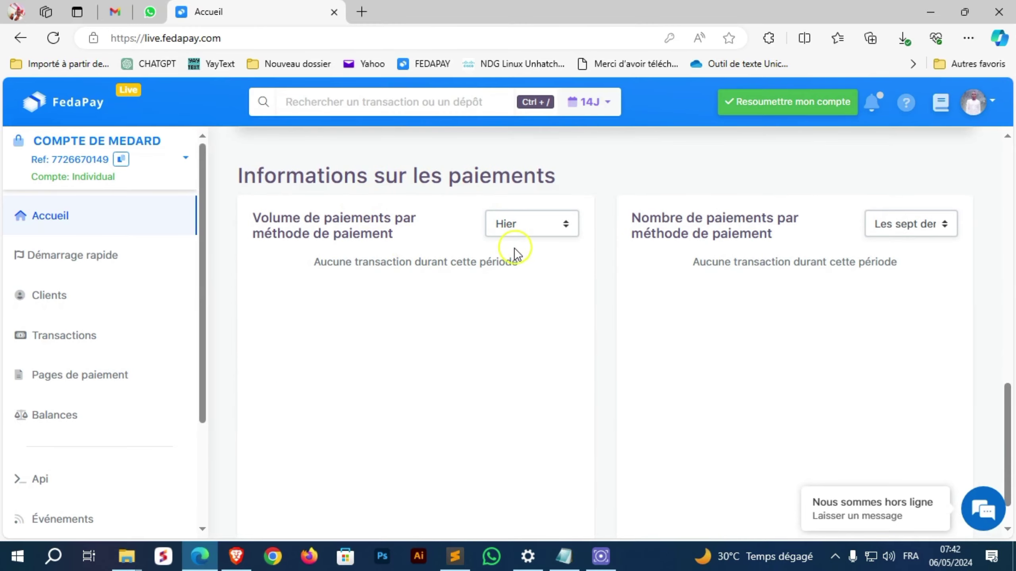
{"action": "left_click", "coordinate": [995, 105]}
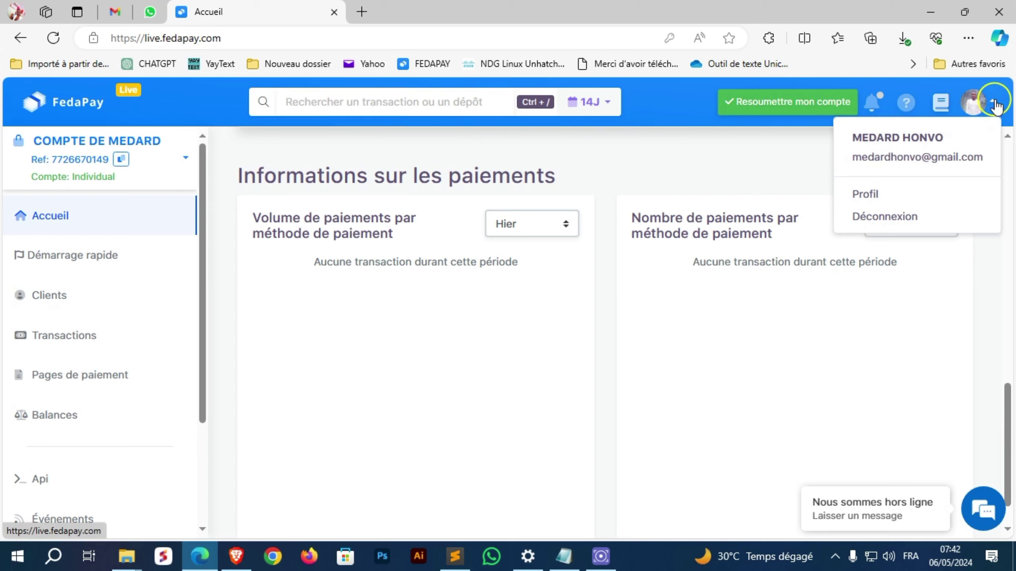
{"action": "left_click", "coordinate": [995, 105]}
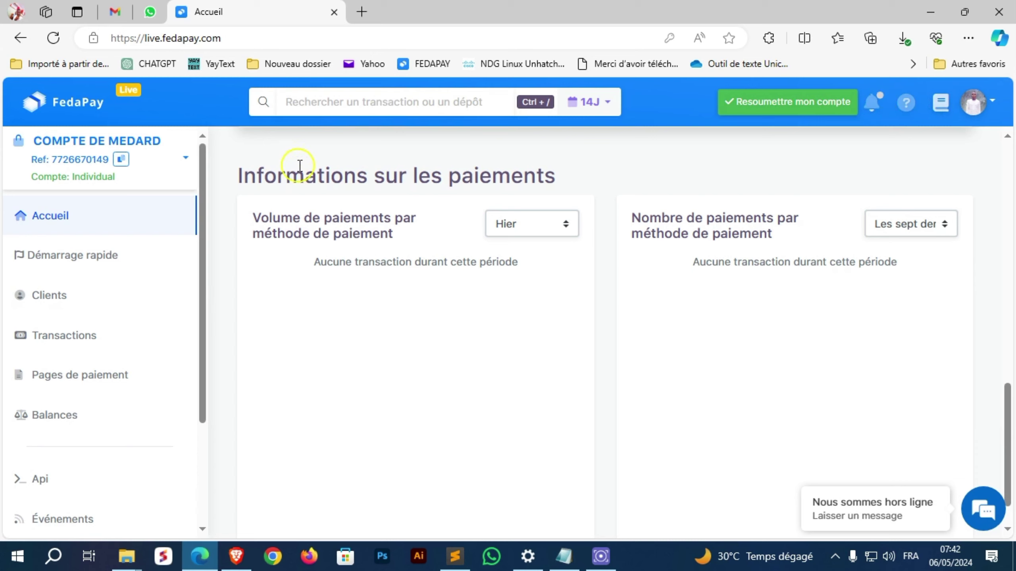
{"action": "left_click", "coordinate": [340, 103]}
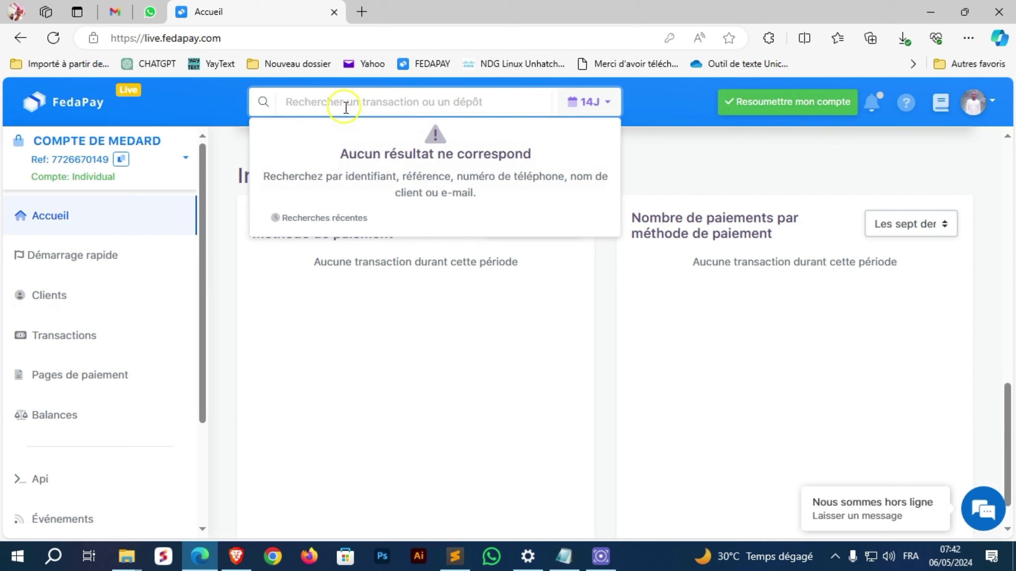
{"action": "left_click", "coordinate": [237, 351]}
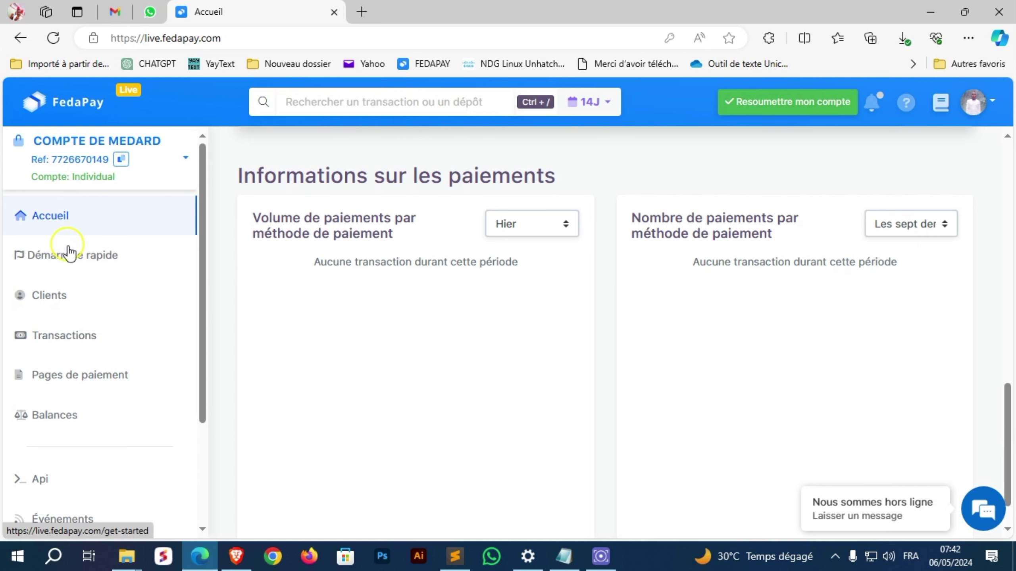
Step: Examine the Démarrage rapide page, from the account activation and first payment cards to the developer section
{"action": "left_click", "coordinate": [62, 258]}
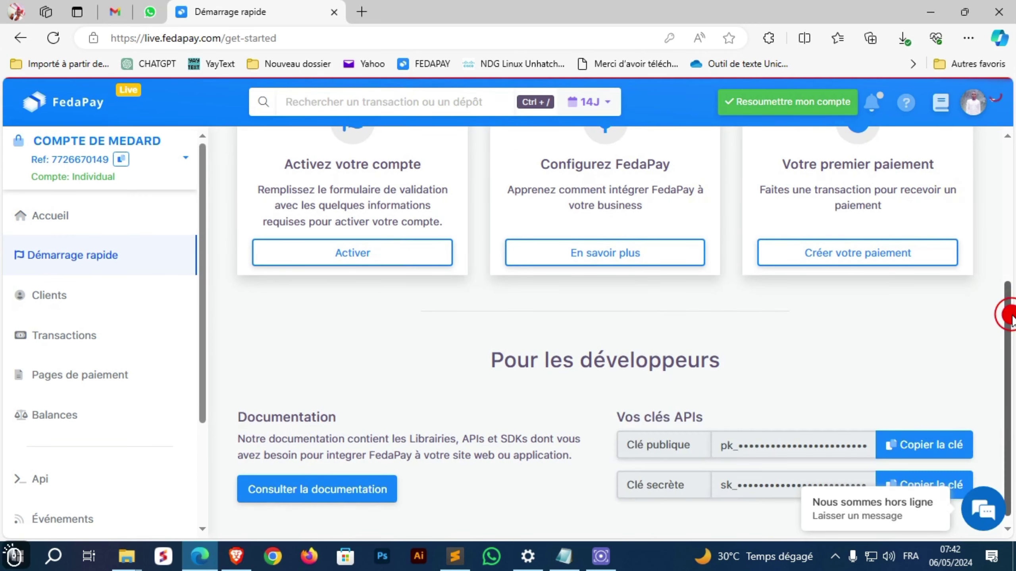
{"action": "left_click_drag", "start_coordinate": [1004, 307], "coordinate": [1009, 256]}
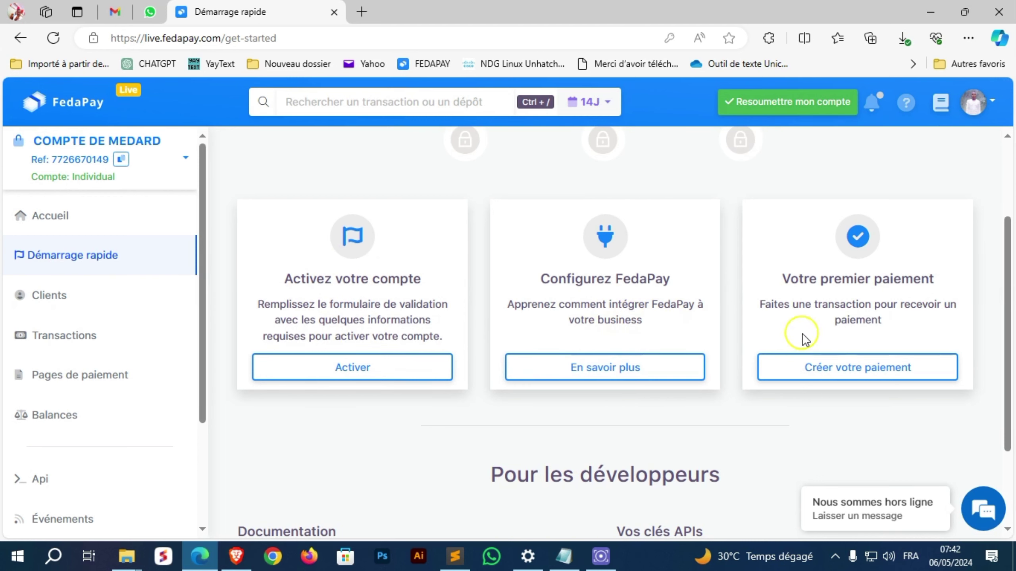
{"action": "left_click", "coordinate": [805, 366]}
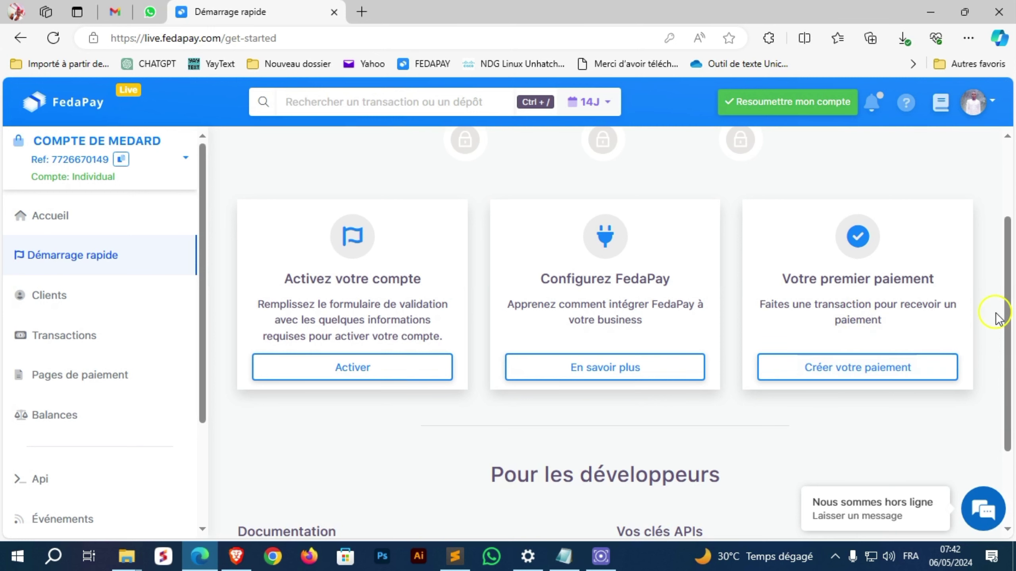
{"action": "left_click_drag", "start_coordinate": [1006, 308], "coordinate": [1013, 422]}
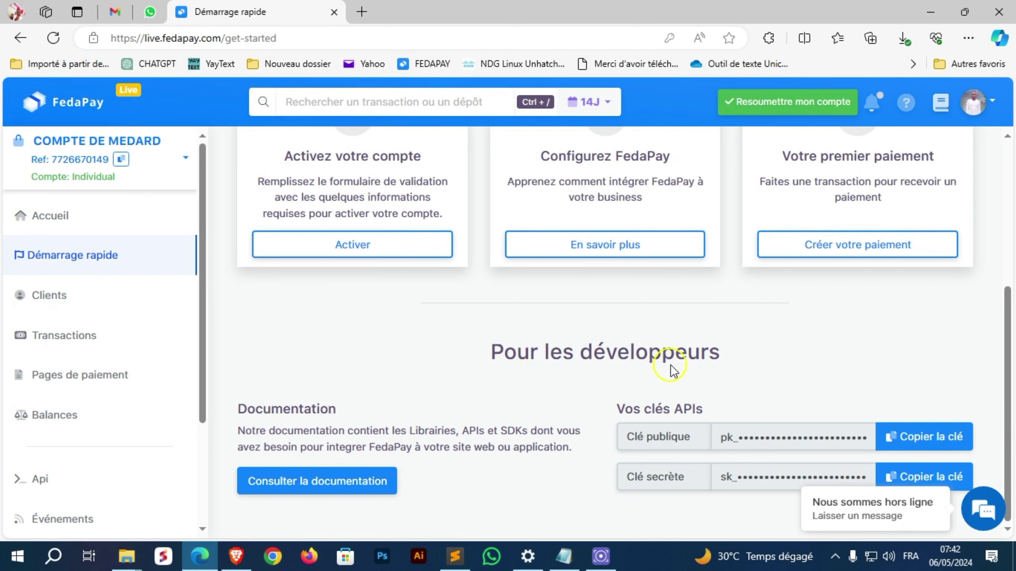
Step: Look through the Clients list and the Transactions list of the account
{"action": "left_click", "coordinate": [53, 296]}
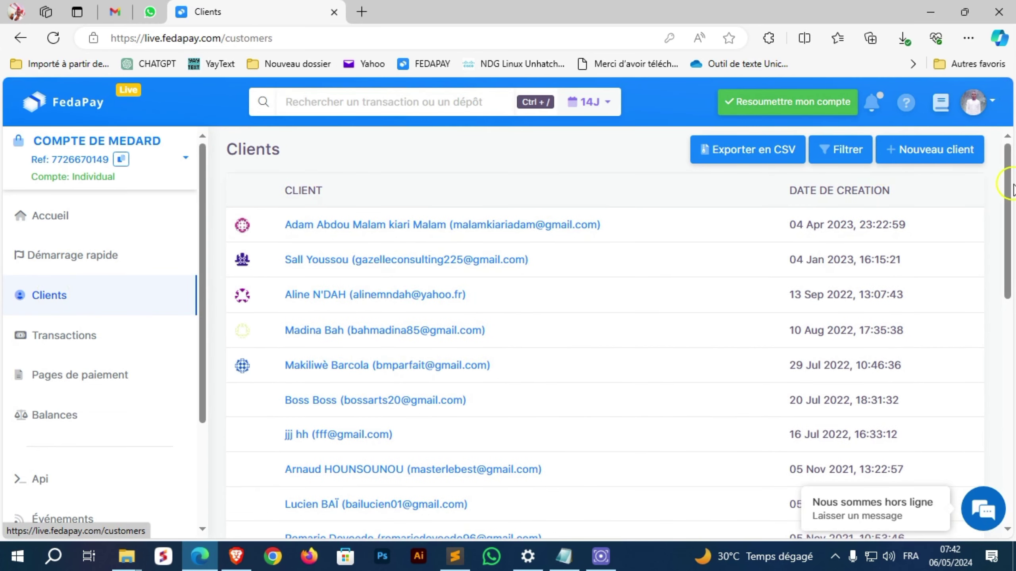
{"action": "mouse_move", "coordinate": [1005, 184]}
{"action": "left_mouse_down"}
{"action": "mouse_move", "coordinate": [1006, 436]}
{"action": "mouse_move", "coordinate": [1007, 138]}
{"action": "left_mouse_up"}
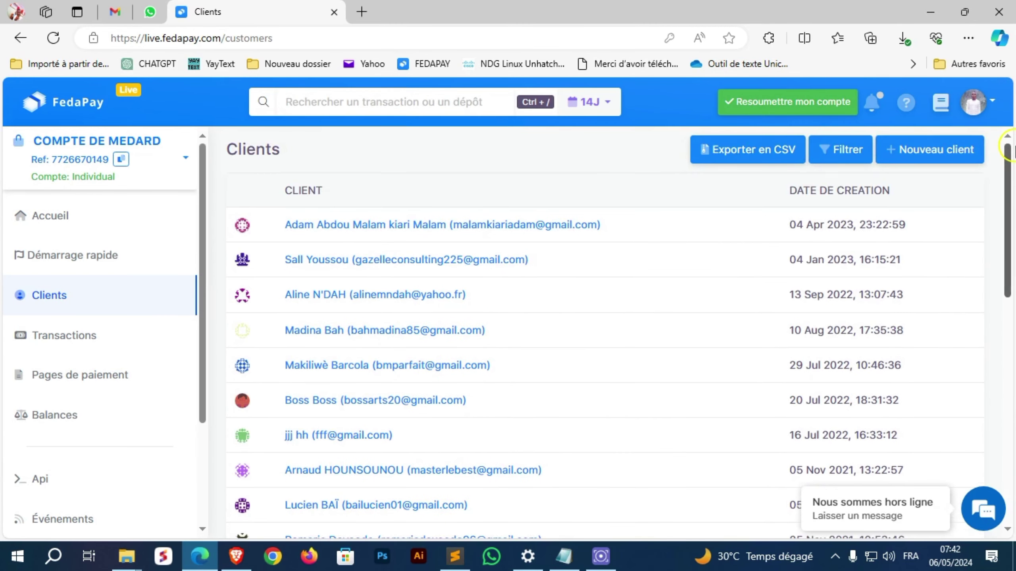
{"action": "left_click", "coordinate": [44, 344]}
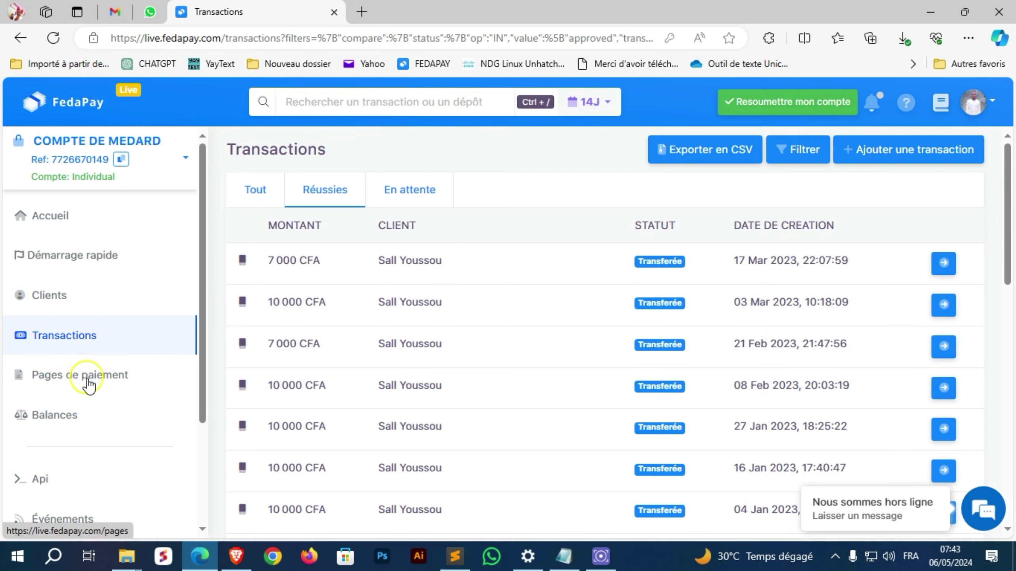
Step: Review the Global balance of the account, followed by the Orange Sénégal and MTN Mobile Money Bénin balances
{"action": "left_click", "coordinate": [56, 426]}
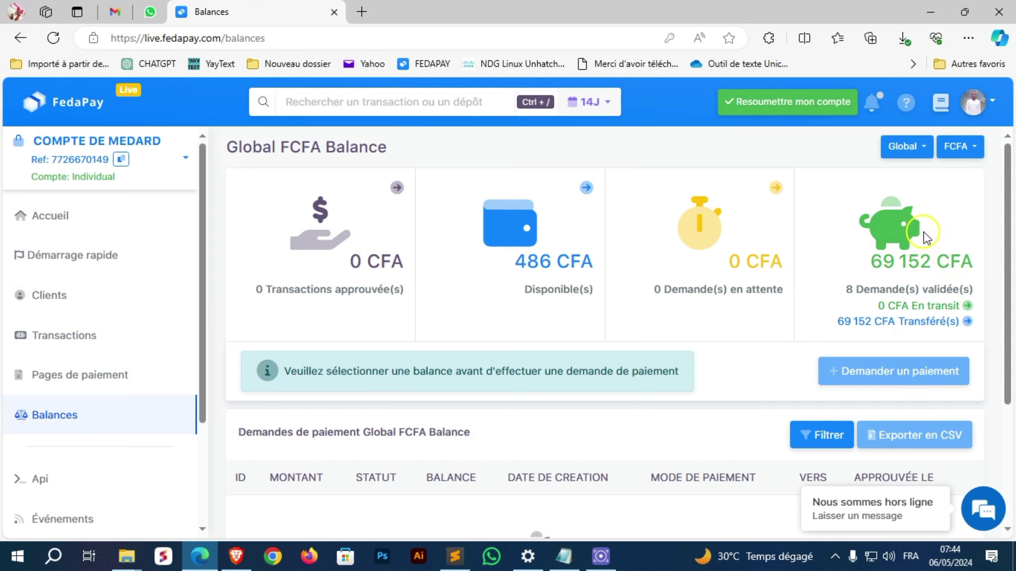
{"action": "left_click_drag", "start_coordinate": [1006, 187], "coordinate": [1009, 154]}
{"action": "left_click", "coordinate": [903, 147]}
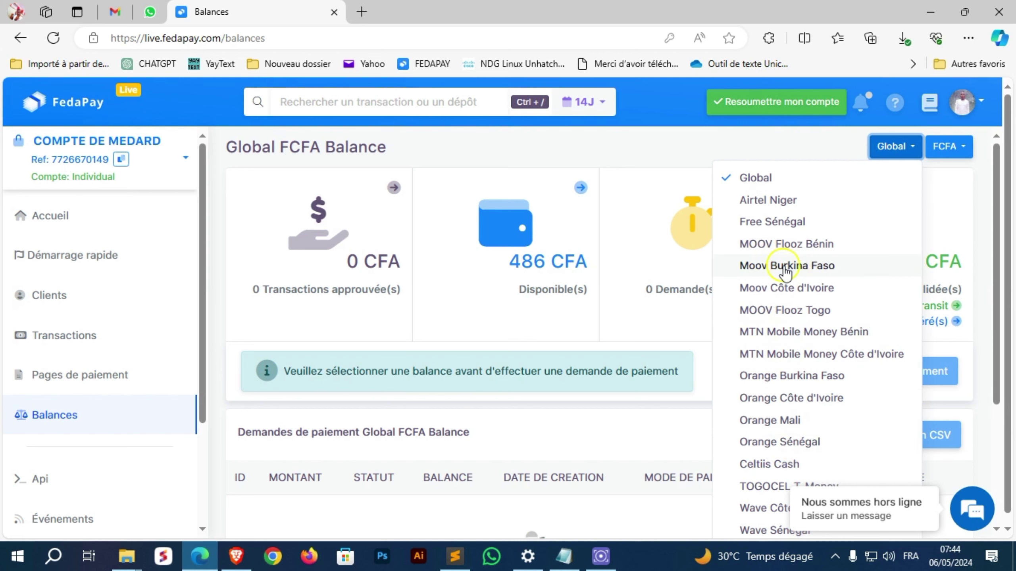
{"action": "left_click", "coordinate": [770, 444]}
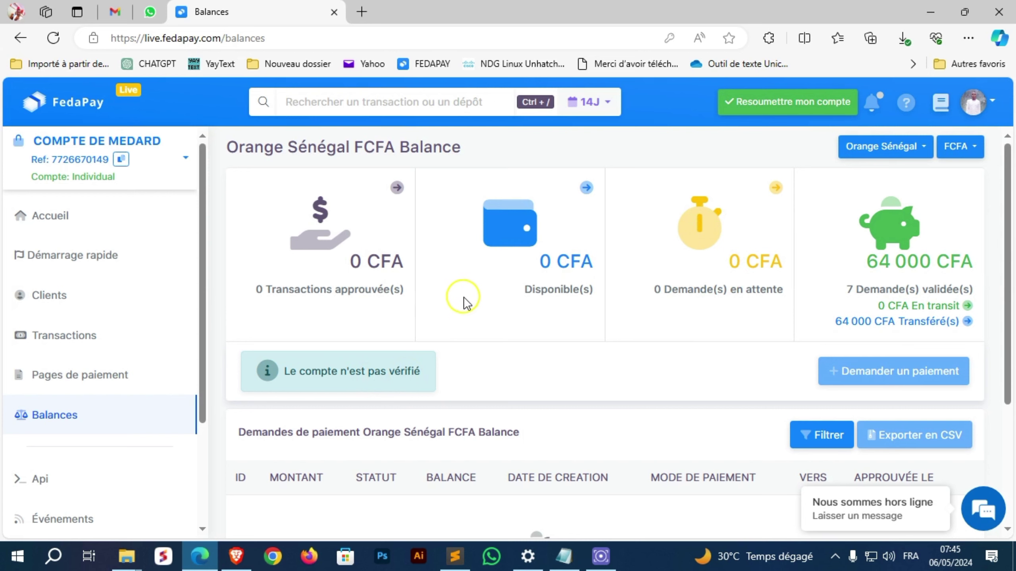
{"action": "left_click", "coordinate": [865, 147]}
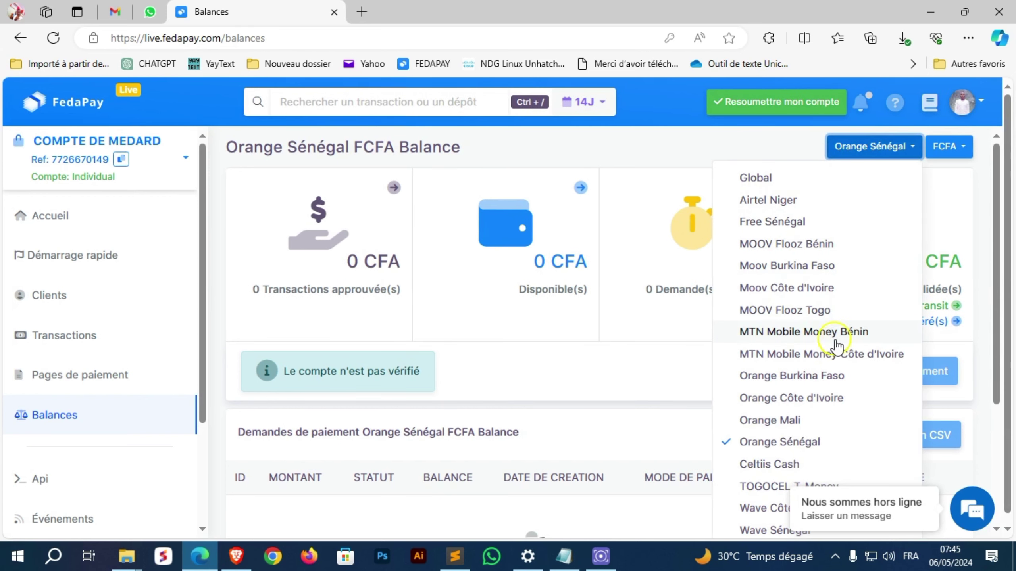
{"action": "left_click", "coordinate": [820, 338]}
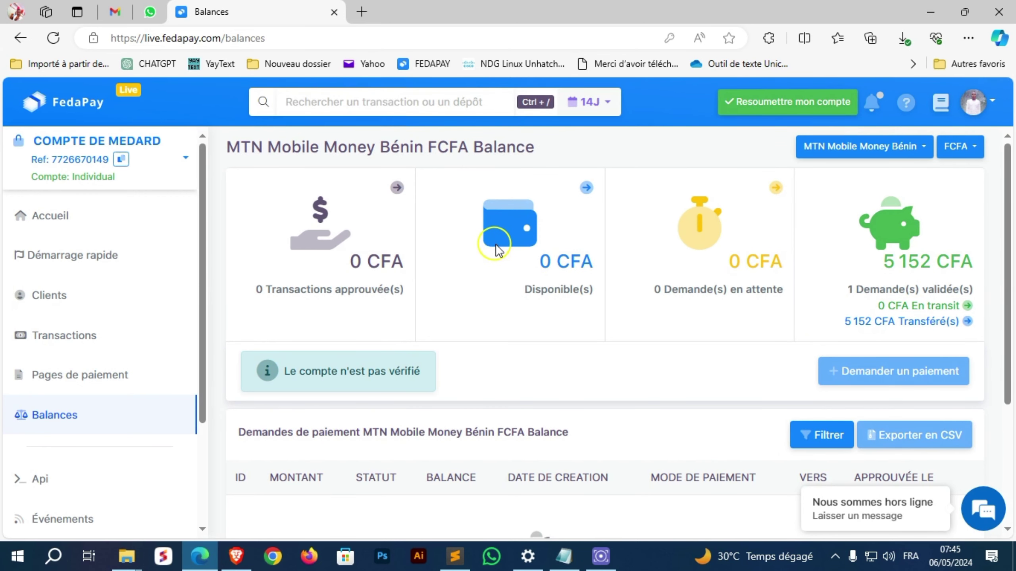
Step: Start adding a new payment page from the empty "Créer votre propre modèle" template
{"action": "left_click", "coordinate": [73, 386]}
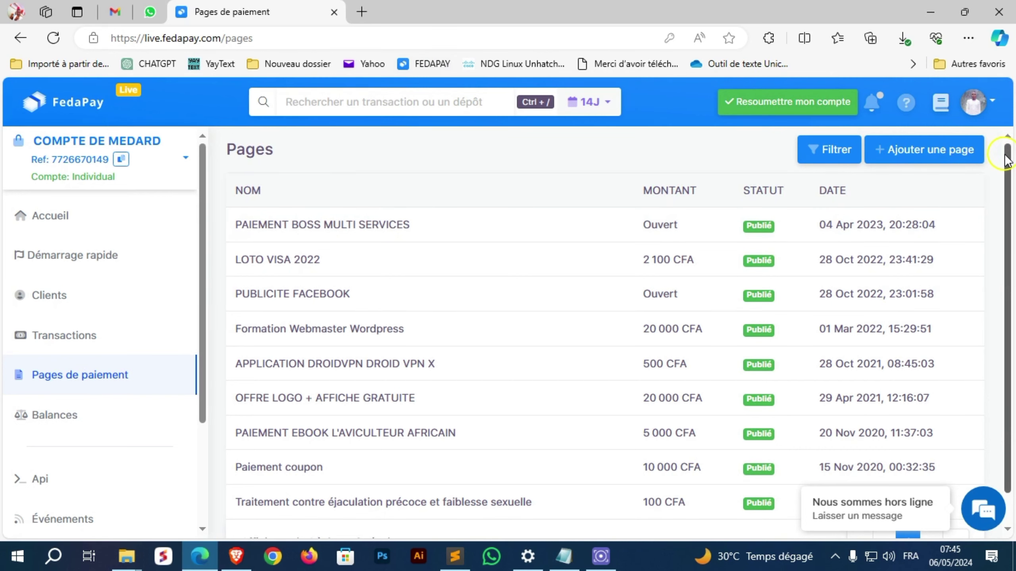
{"action": "left_click_drag", "start_coordinate": [1005, 160], "coordinate": [1010, 138]}
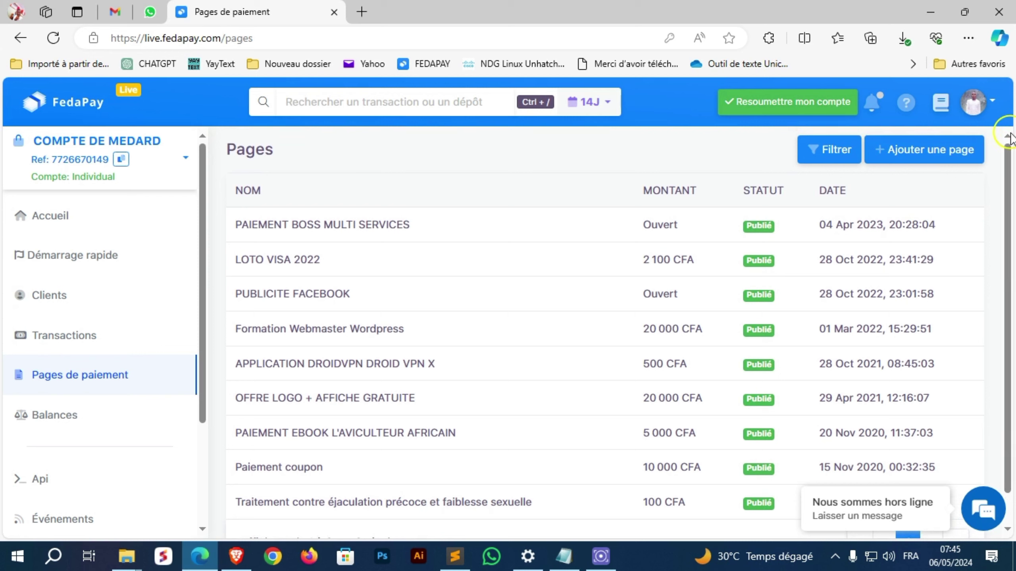
{"action": "left_click", "coordinate": [908, 151]}
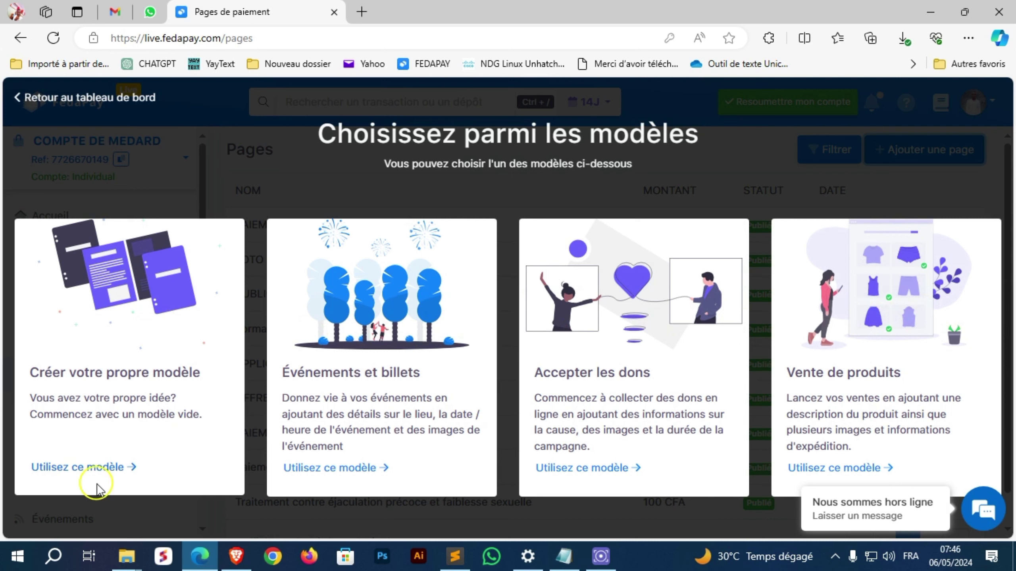
{"action": "left_click", "coordinate": [112, 468]}
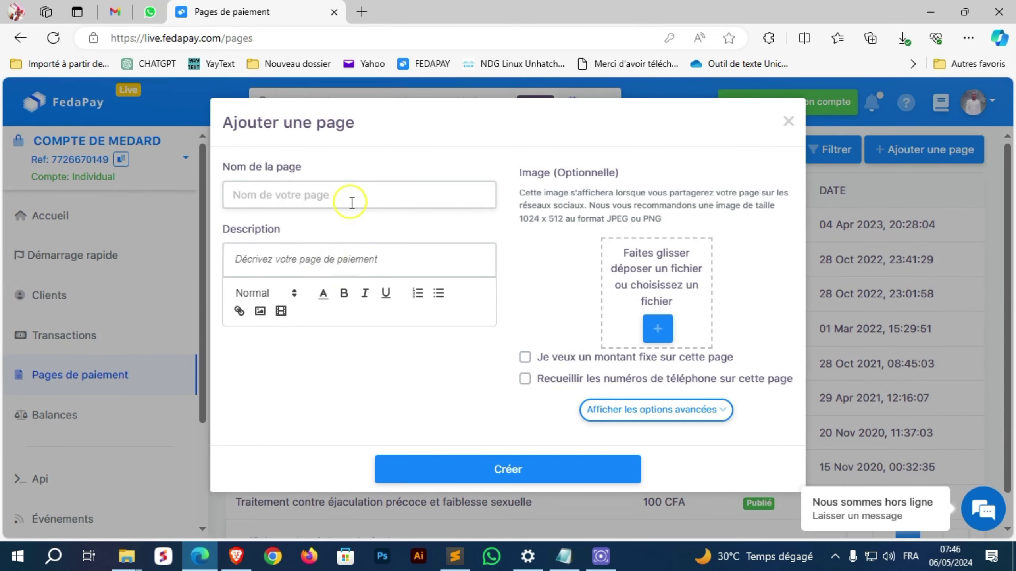
Step: Name the page "Don BMS" and enter the description "Faites un don à Boss Multi Services"
{"action": "left_click", "coordinate": [351, 203]}
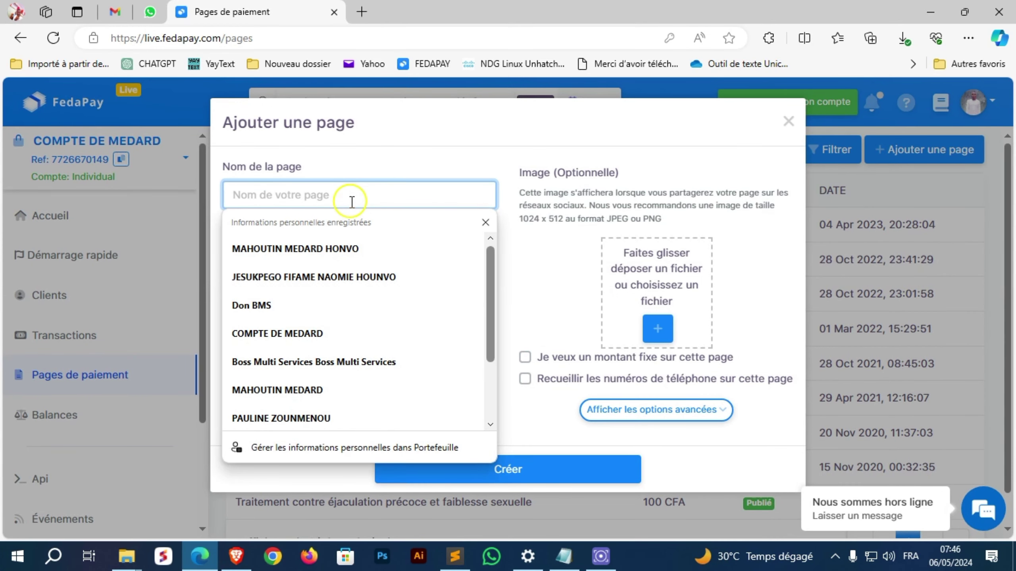
{"action": "type", "text": "Don"}
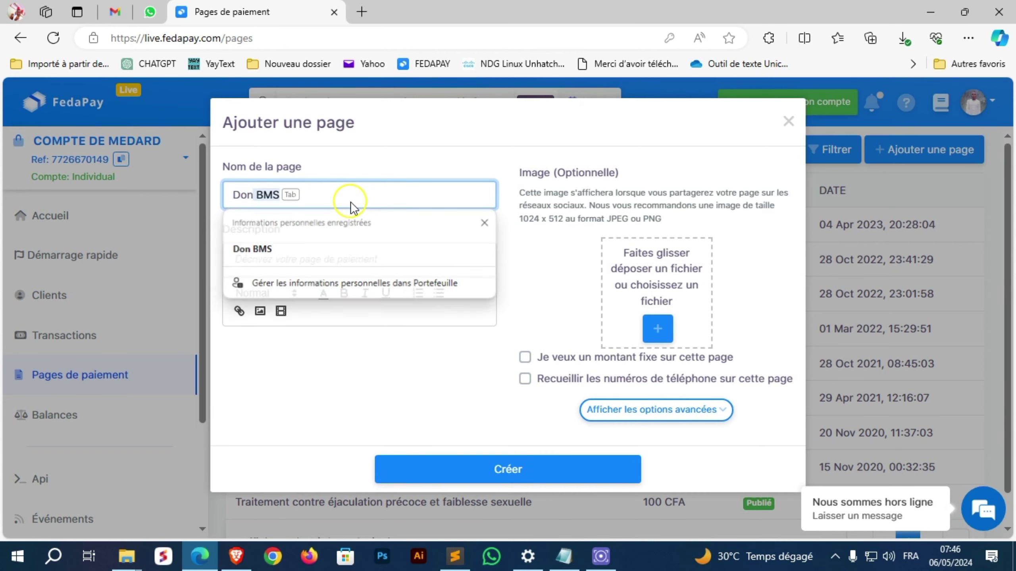
{"action": "key", "text": "Tab"}
{"action": "left_click", "coordinate": [324, 255]}
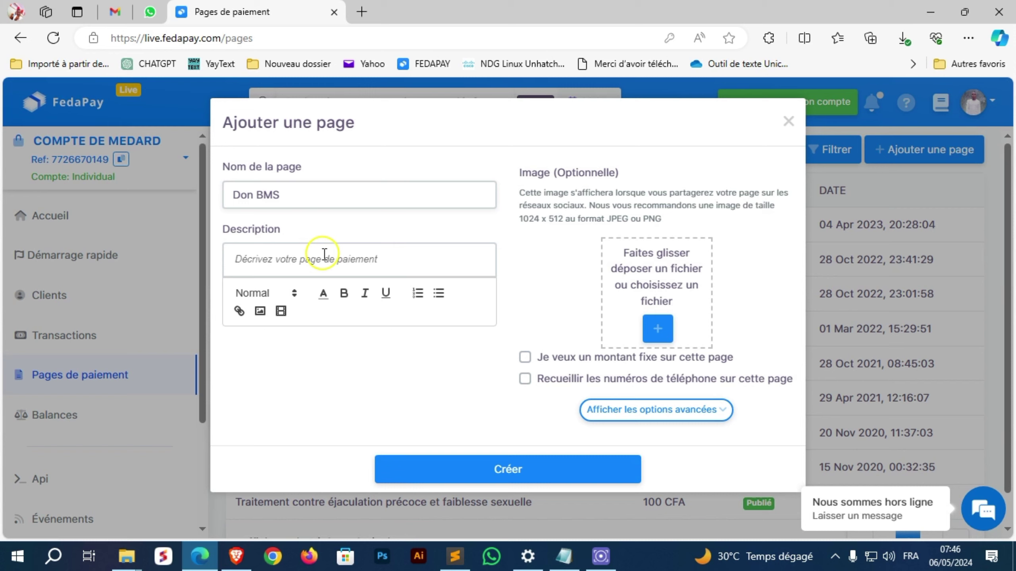
{"action": "type", "text": "Fai"}
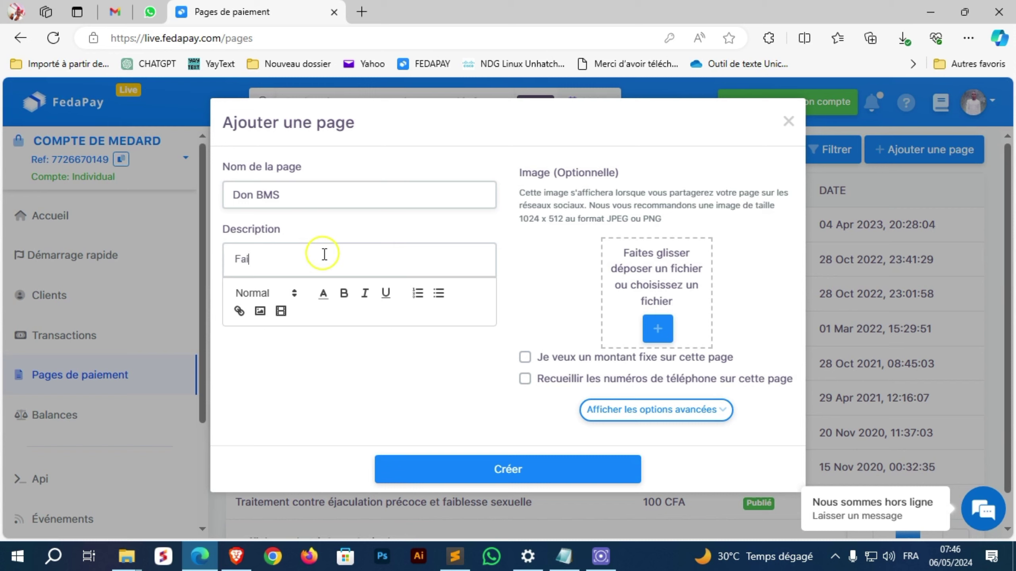
{"action": "type", "text": "tes un don à Boss Multi Services"}
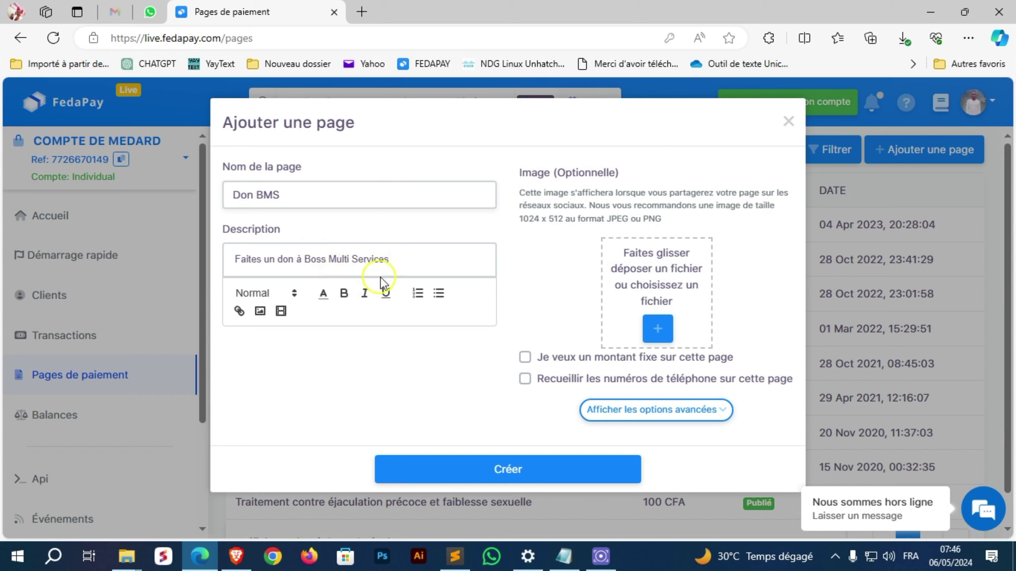
Step: Make "Boss Multi Services" bold in the description and add " !" after it
{"action": "left_click_drag", "start_coordinate": [389, 259], "coordinate": [305, 259]}
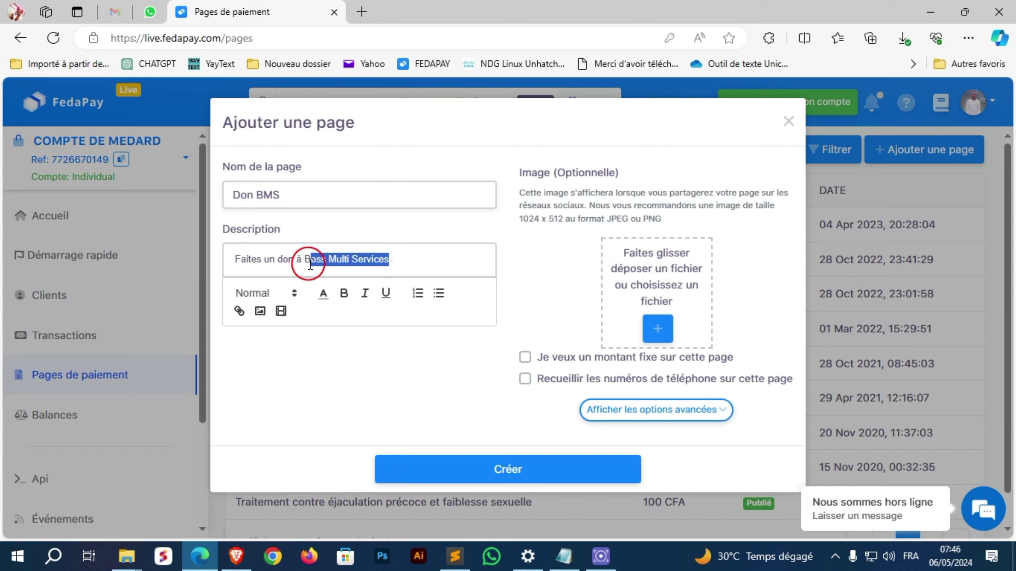
{"action": "left_click", "coordinate": [345, 293]}
{"action": "left_click", "coordinate": [411, 258]}
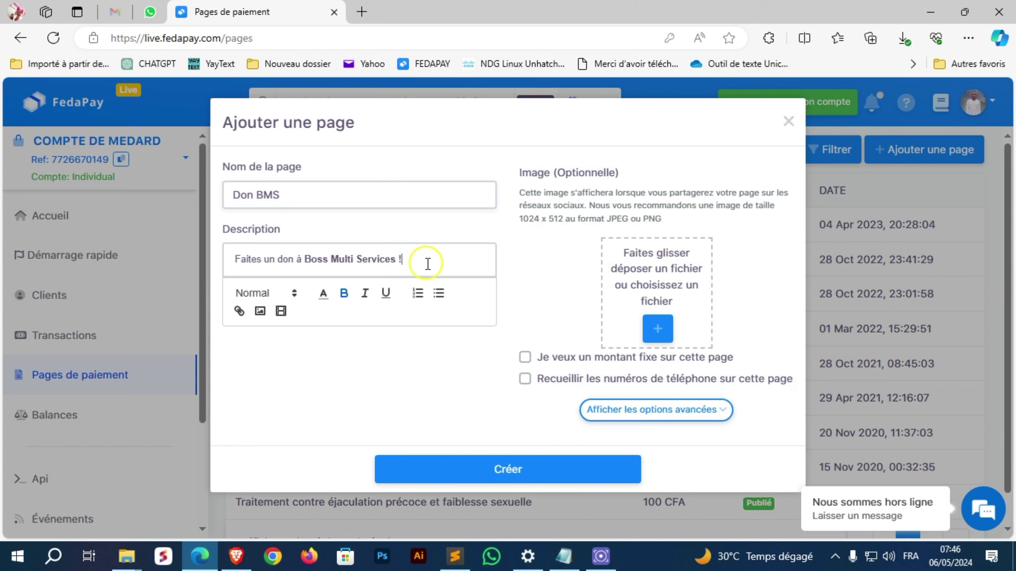
Step: Insert a face emoji at the end of the page description, after "Boss Multi Services !"
{"action": "double_click", "coordinate": [424, 261]}
{"action": "right_click", "coordinate": [424, 263]}
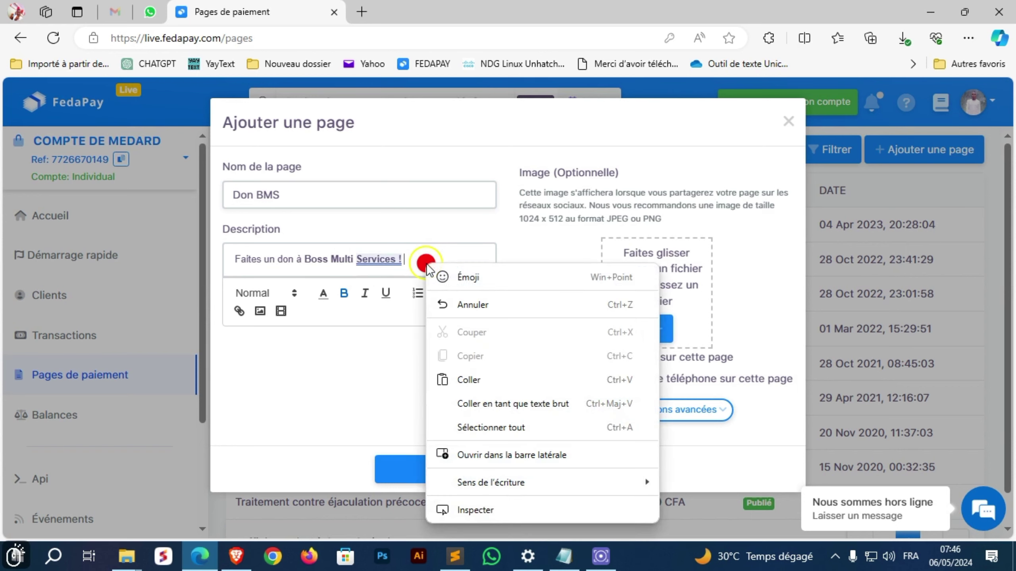
{"action": "left_click", "coordinate": [451, 276]}
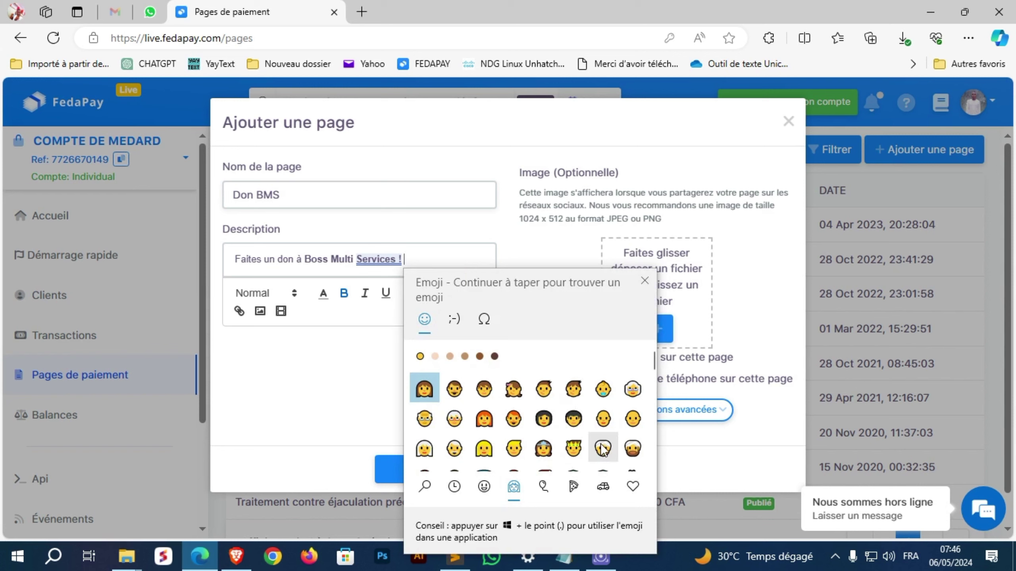
{"action": "left_click", "coordinate": [423, 418]}
{"action": "left_click", "coordinate": [421, 258]}
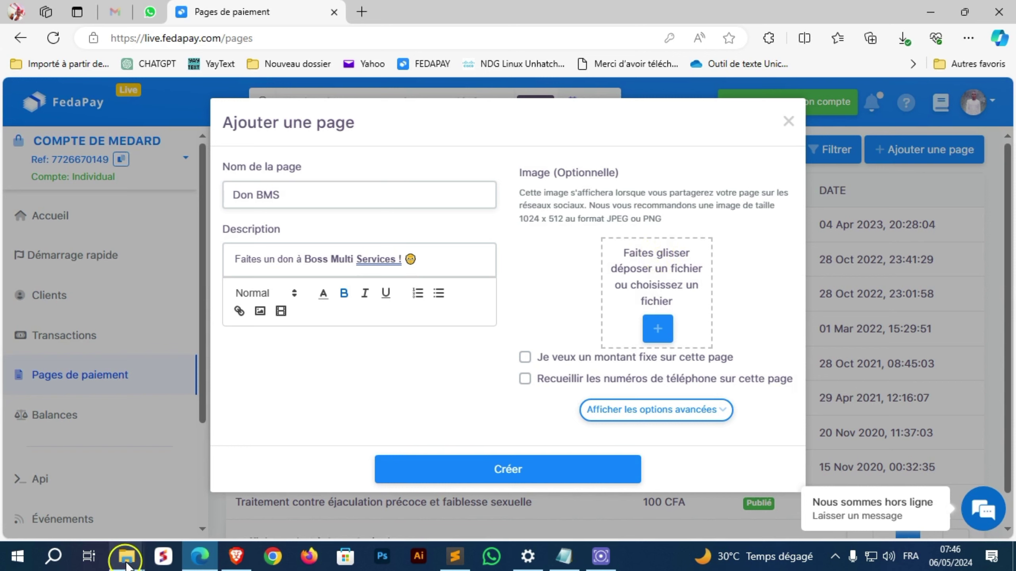
Step: Add depositphotos_58387439-stock-illustration-abstract-vector-logo.jpg from the FEDAPAY folder as the page image
{"action": "mouse_move", "coordinate": [125, 558]}
{"action": "left_click", "coordinate": [220, 469]}
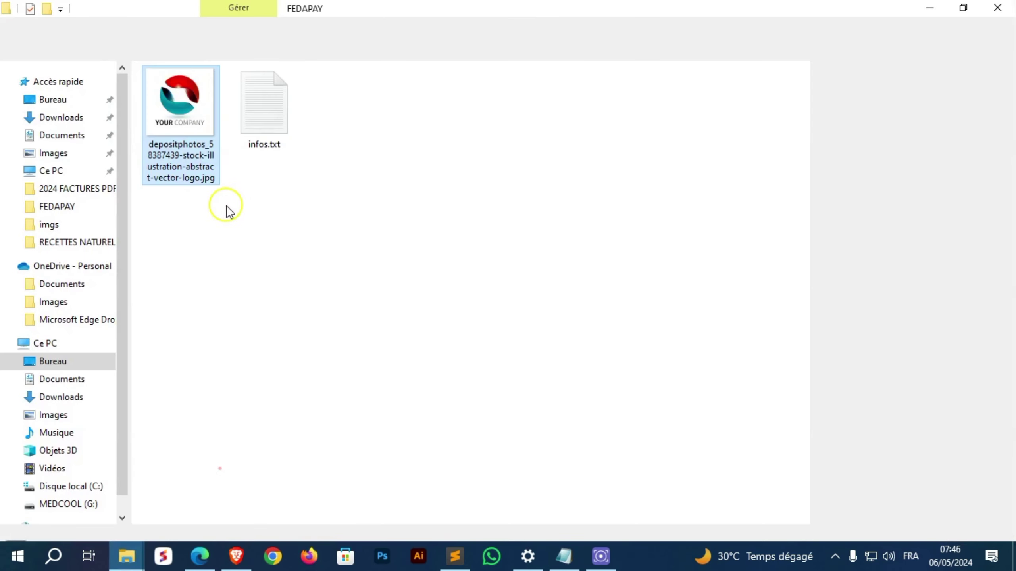
{"action": "mouse_move", "coordinate": [198, 176]}
{"action": "left_mouse_down"}
{"action": "mouse_move", "coordinate": [227, 416]}
{"action": "mouse_move", "coordinate": [212, 547]}
{"action": "mouse_move", "coordinate": [202, 556]}
{"action": "mouse_move", "coordinate": [681, 329]}
{"action": "mouse_move", "coordinate": [651, 294]}
{"action": "mouse_move", "coordinate": [650, 318]}
{"action": "left_mouse_up"}
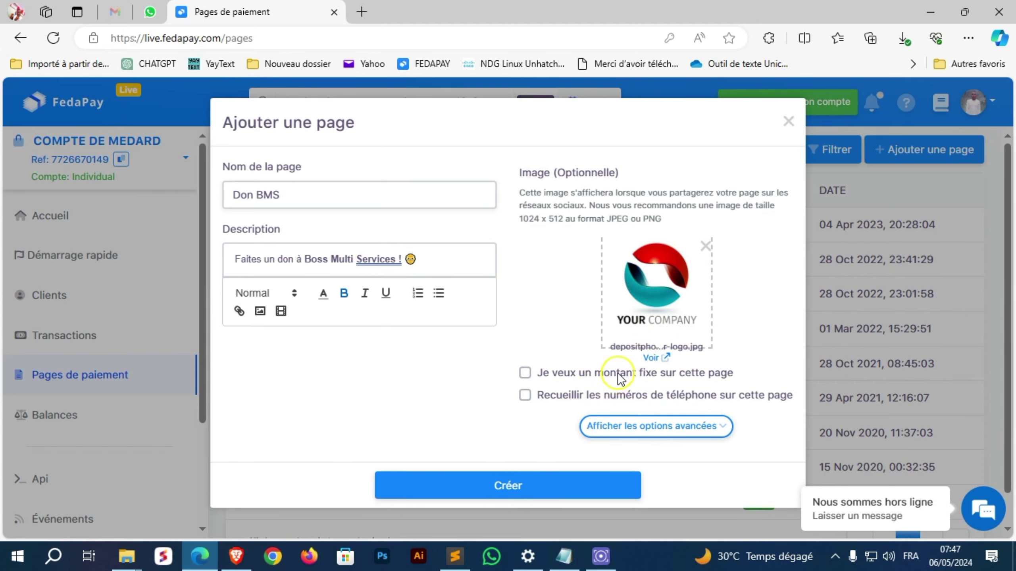
Step: Try out a fixed amount of 25000 FCFA and the phone number collection option, leaving both disabled
{"action": "left_click", "coordinate": [530, 370]}
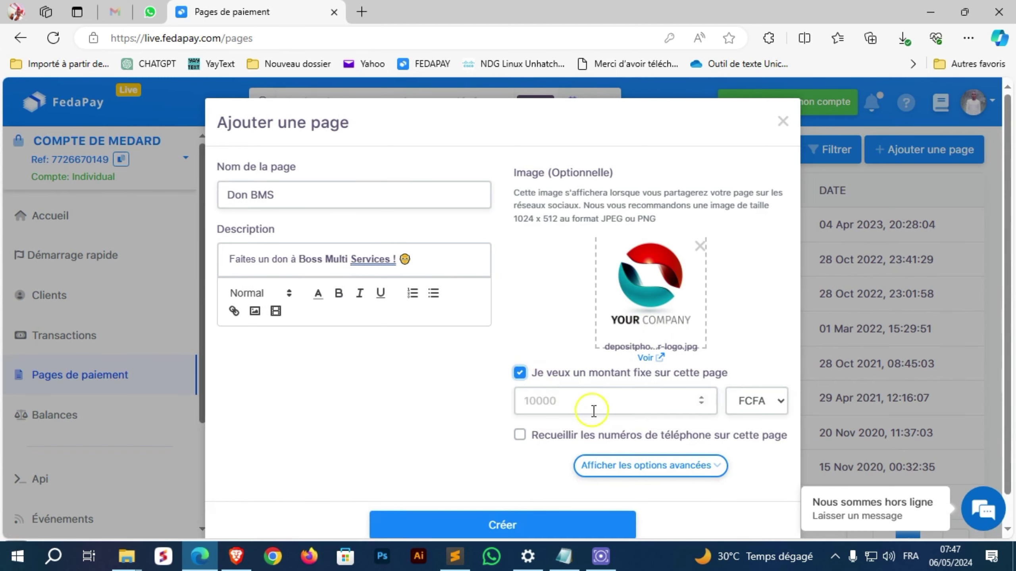
{"action": "left_click", "coordinate": [591, 408]}
{"action": "type", "text": "25"}
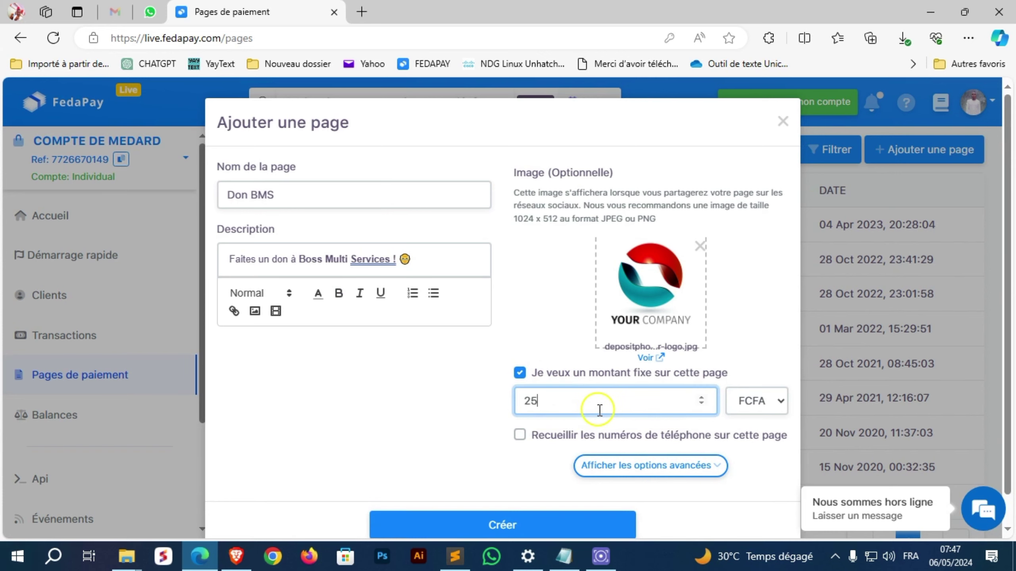
{"action": "type", "text": "000"}
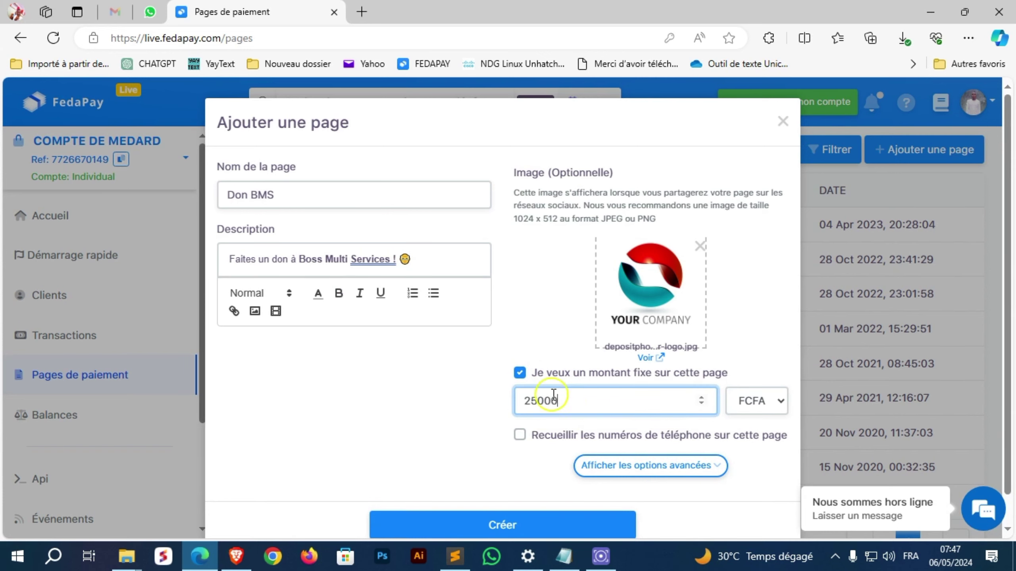
{"action": "left_click", "coordinate": [524, 372]}
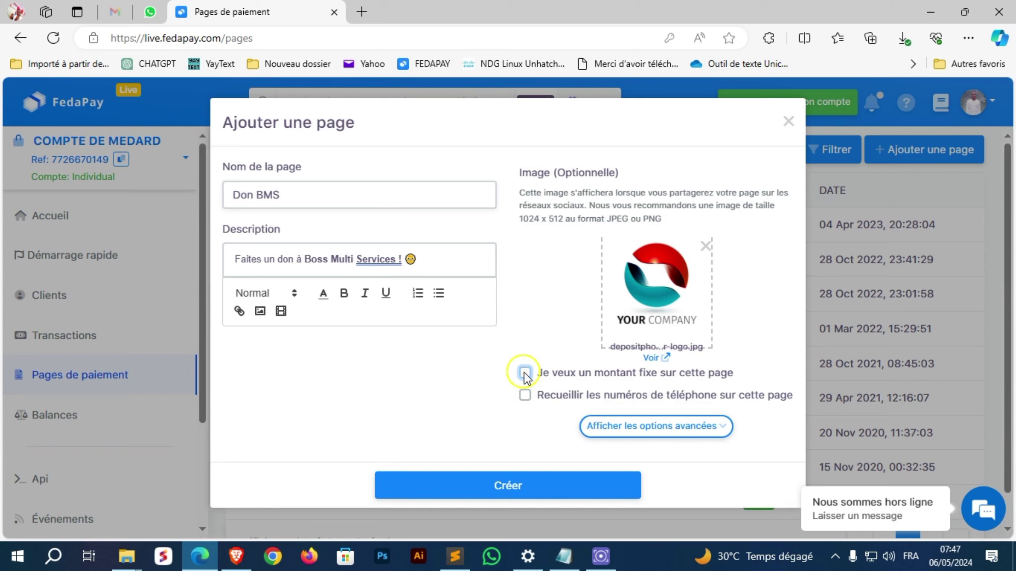
{"action": "left_click", "coordinate": [558, 395]}
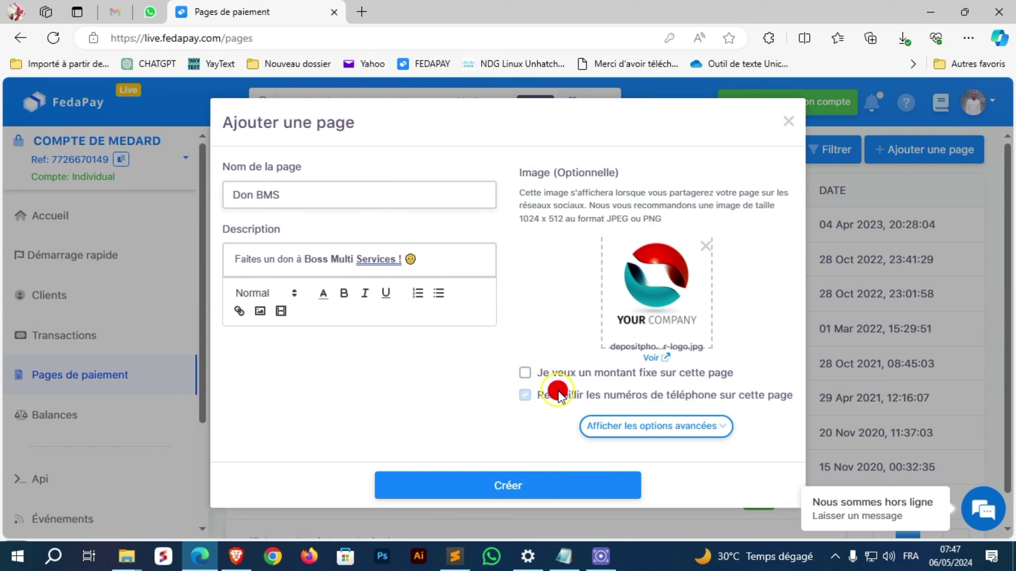
{"action": "left_click", "coordinate": [558, 395]}
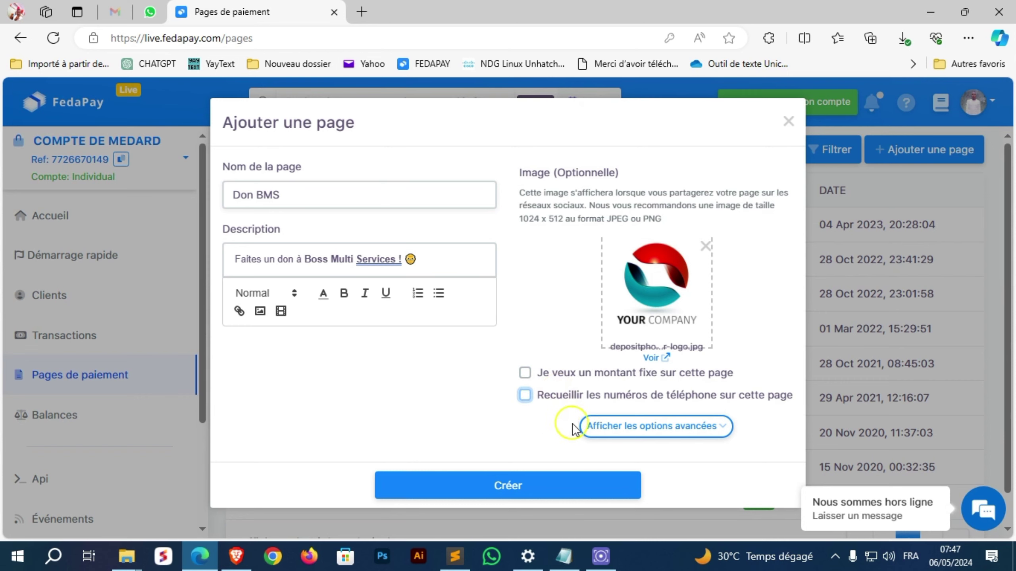
Step: Show the advanced options and set the page's custom link to "don-bms"
{"action": "left_click", "coordinate": [592, 426]}
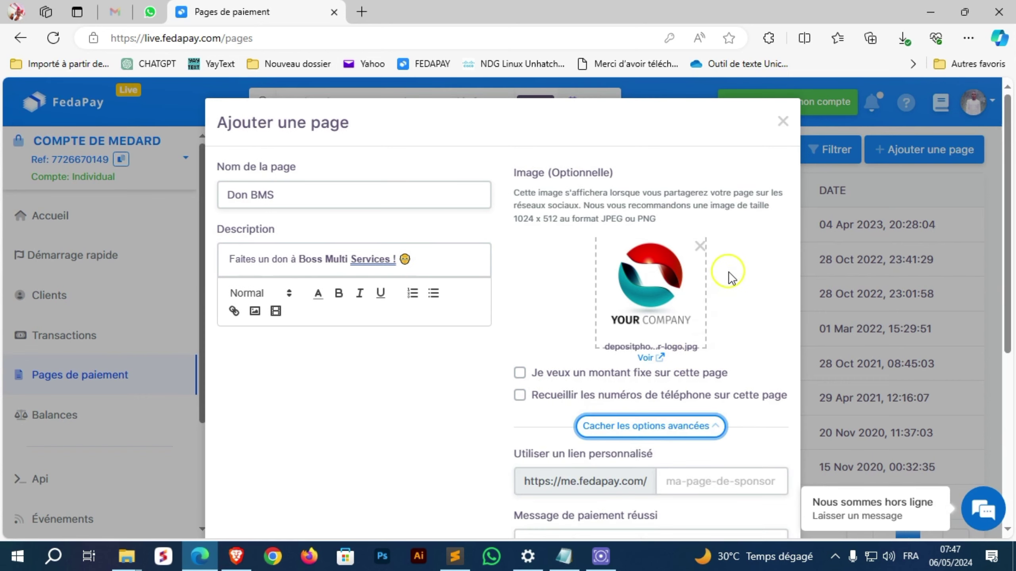
{"action": "scroll", "coordinate": [729, 272], "scroll_direction": "down", "scroll_amount": 5}
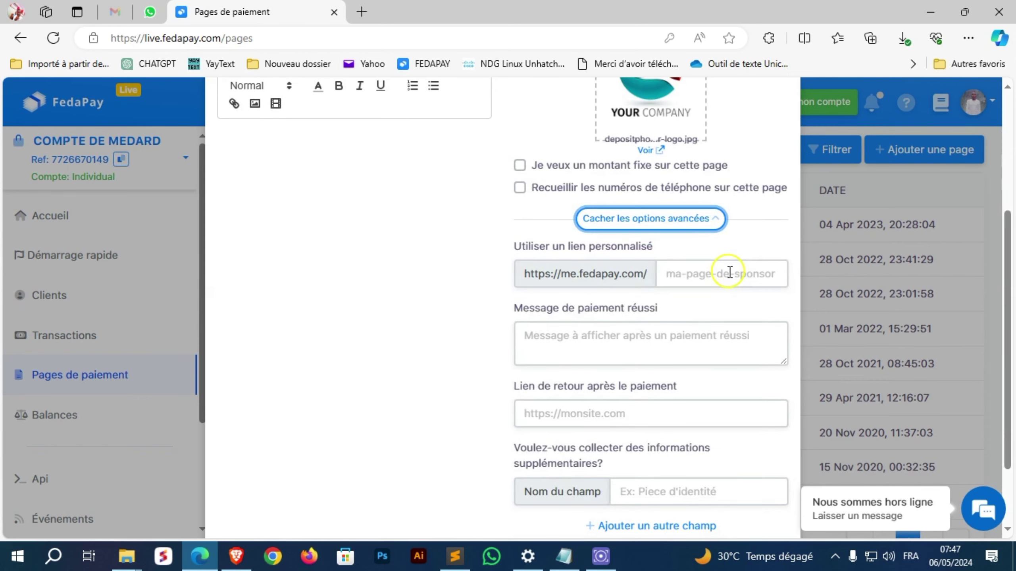
{"action": "left_click", "coordinate": [691, 277]}
{"action": "type", "text": "d"}
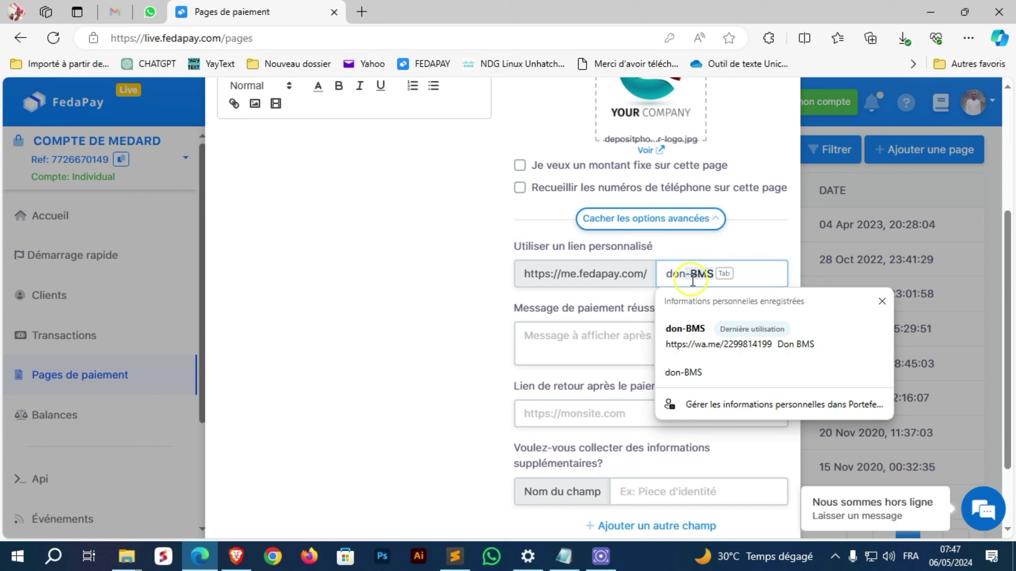
{"action": "type", "text": "on-bms"}
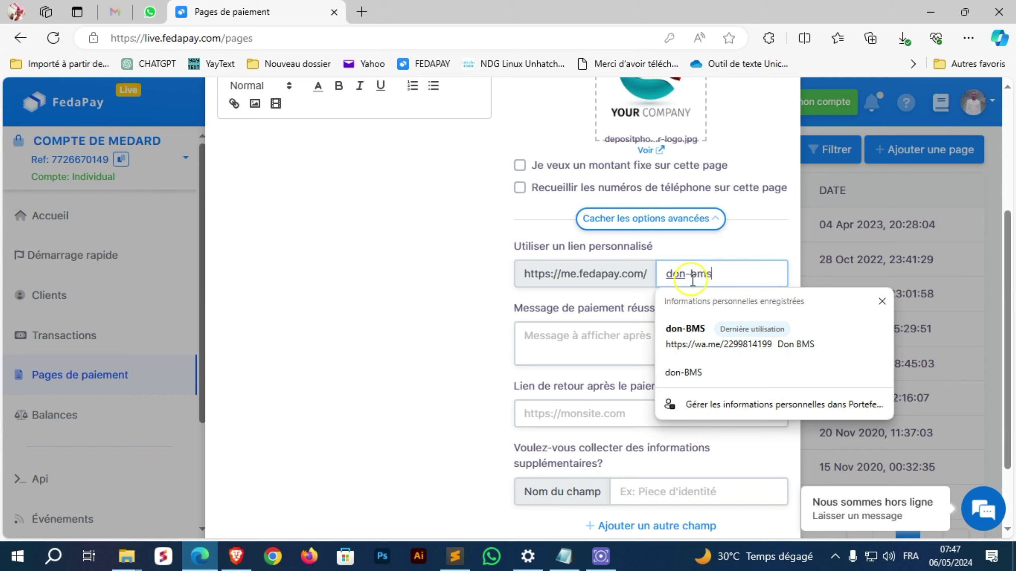
{"action": "left_click", "coordinate": [734, 241]}
Step: Enter the success message "Merci pour votre don. Vous êtes formidable!" and use the saved WhatsApp link as the after-payment return link
{"action": "left_click", "coordinate": [618, 341]}
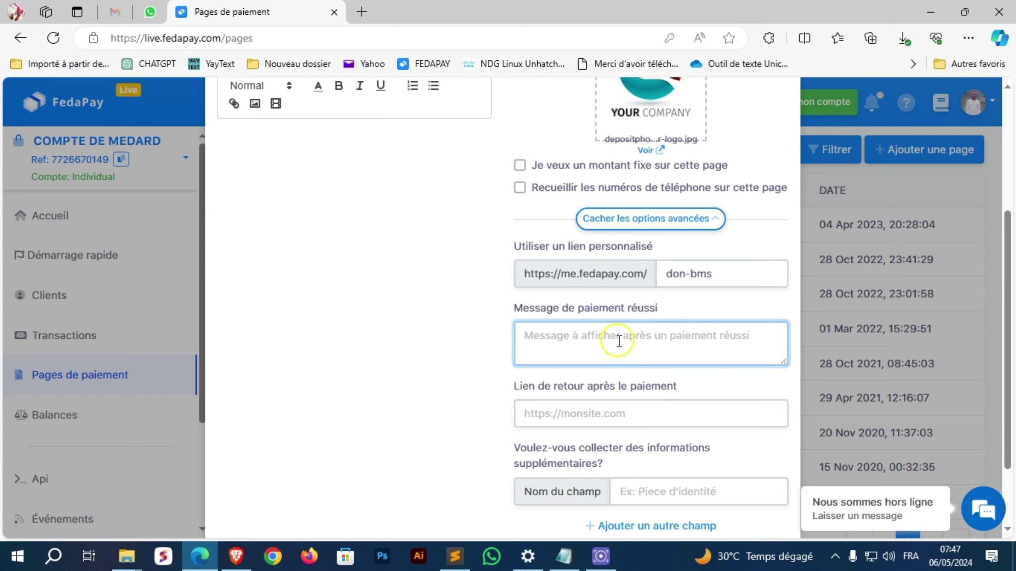
{"action": "type", "text": "M"}
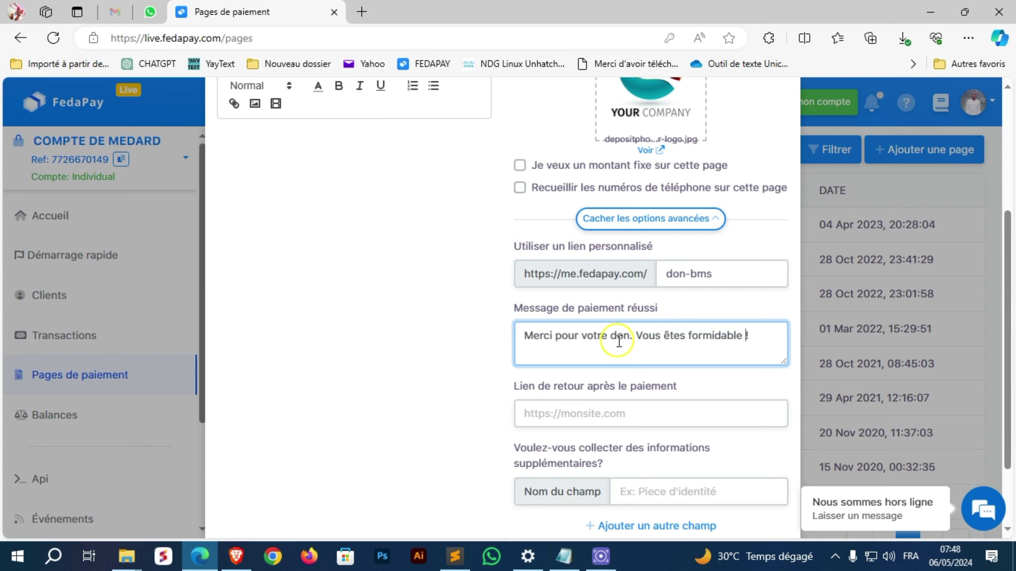
{"action": "left_click", "coordinate": [763, 329]}
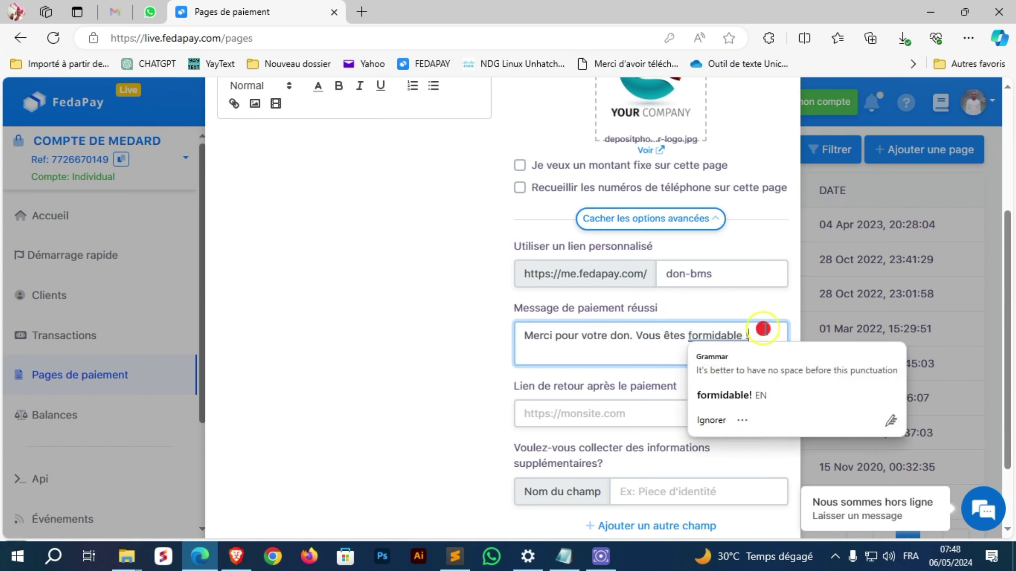
{"action": "left_click", "coordinate": [718, 394]}
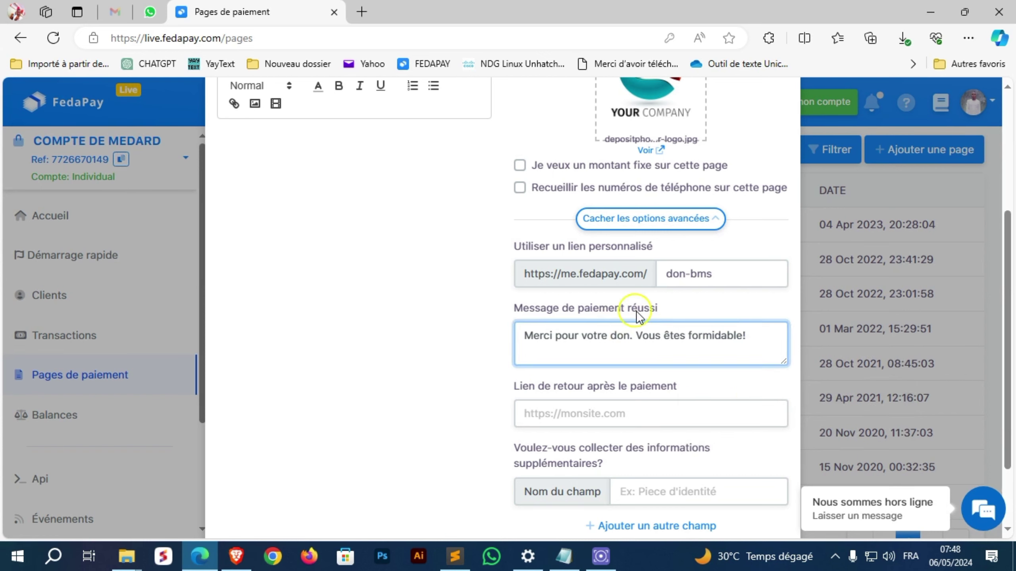
{"action": "left_click", "coordinate": [577, 412]}
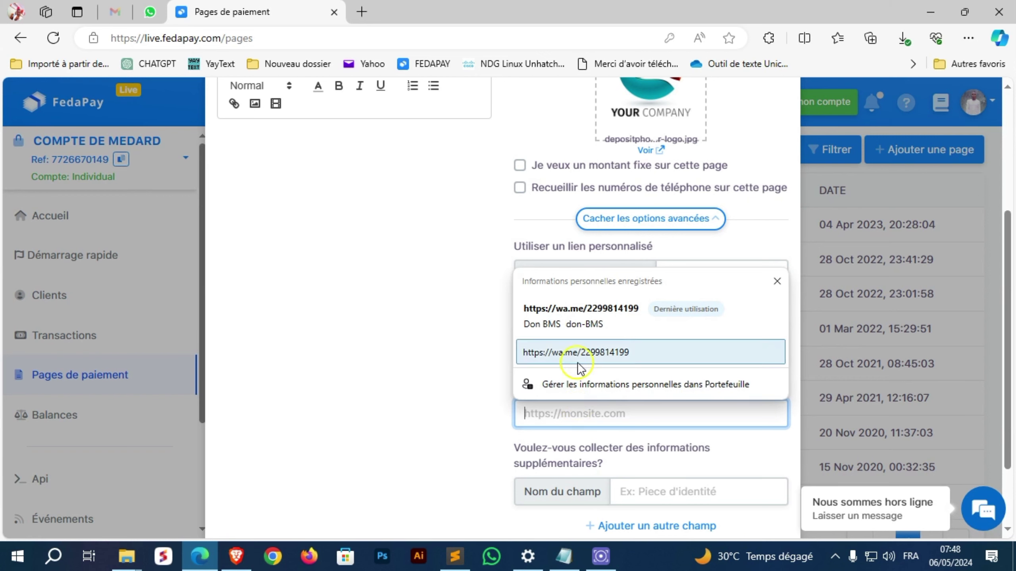
{"action": "left_click", "coordinate": [575, 316]}
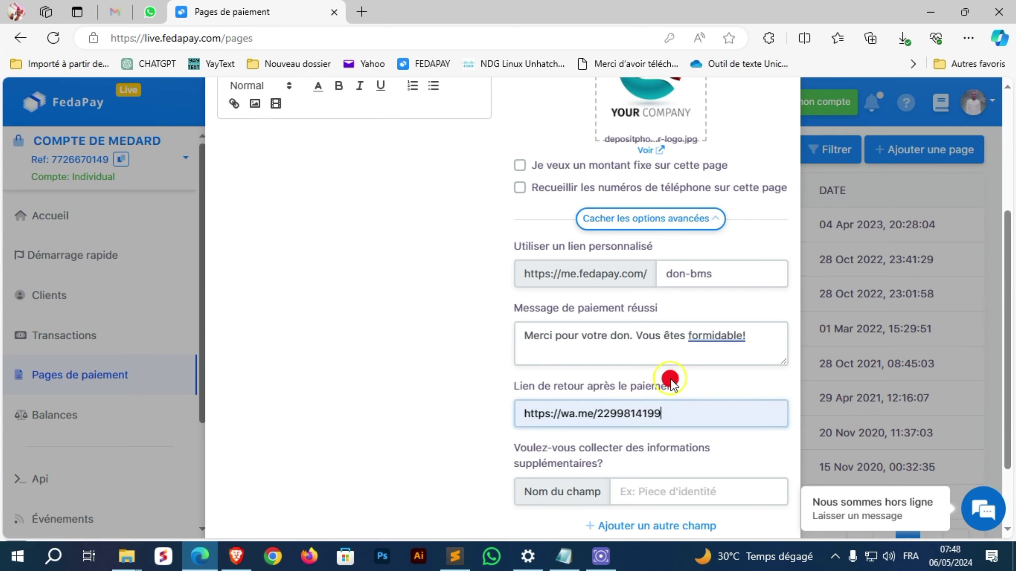
Step: Check the completed page form and try to create the payment page with the custom link "don-bms"
{"action": "scroll", "coordinate": [671, 380], "scroll_direction": "down", "scroll_amount": 2}
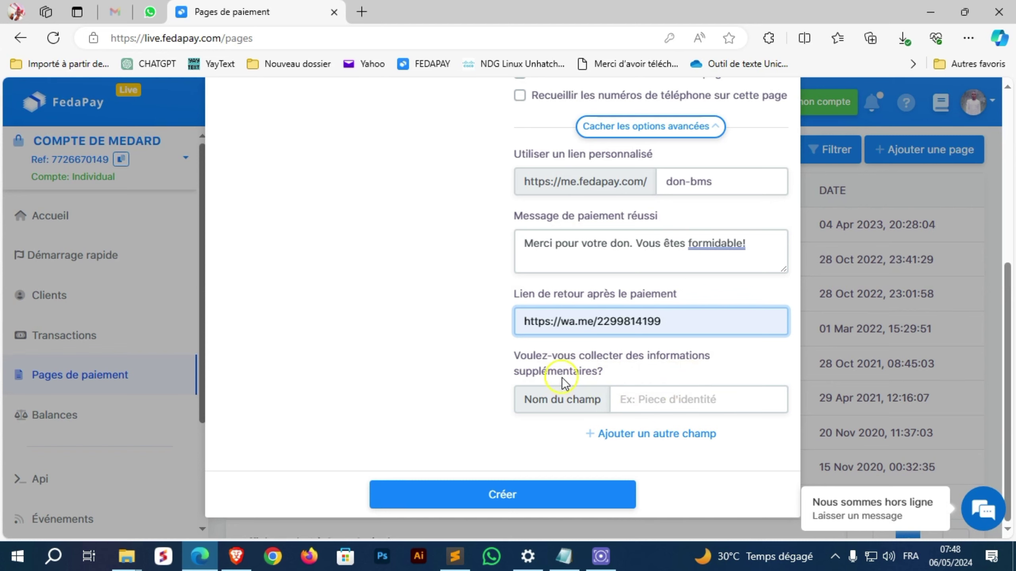
{"action": "scroll", "coordinate": [598, 332], "scroll_direction": "up", "scroll_amount": 3}
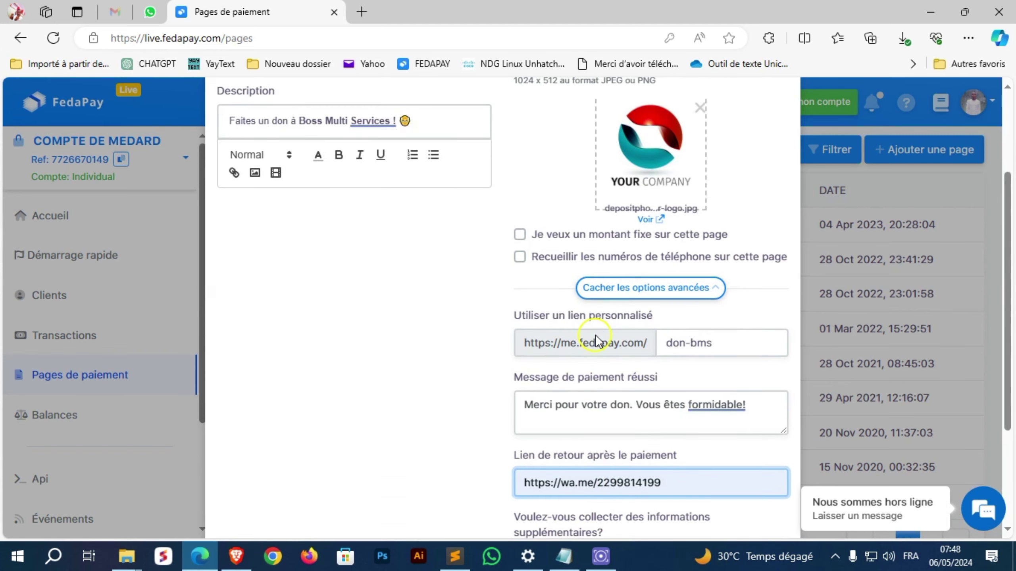
{"action": "scroll", "coordinate": [596, 340], "scroll_direction": "up", "scroll_amount": 3}
{"action": "scroll", "coordinate": [586, 294], "scroll_direction": "down", "scroll_amount": 6}
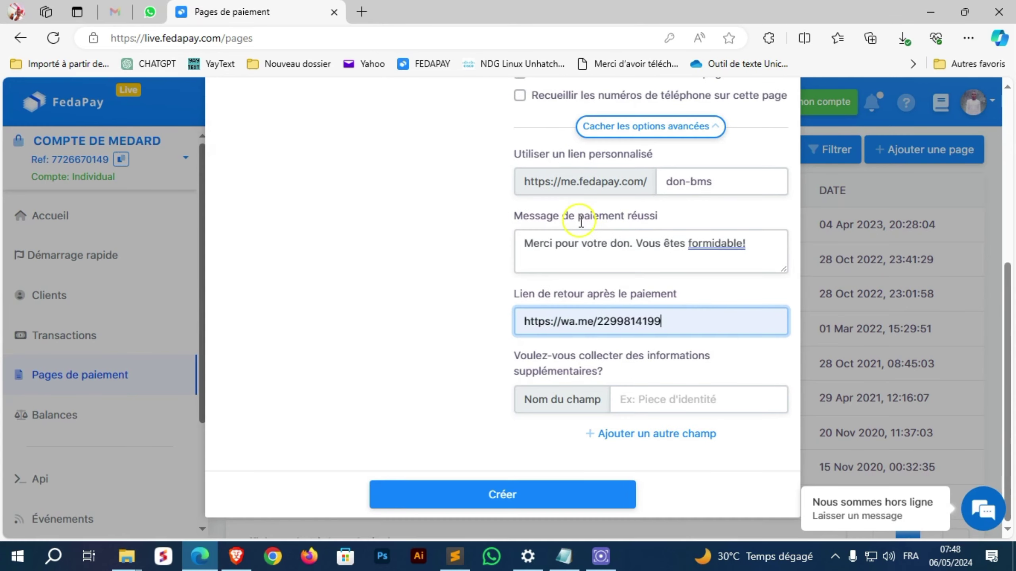
{"action": "scroll", "coordinate": [581, 221], "scroll_direction": "up", "scroll_amount": 2}
{"action": "scroll", "coordinate": [579, 221], "scroll_direction": "down", "scroll_amount": 2}
{"action": "scroll", "coordinate": [579, 221], "scroll_direction": "up", "scroll_amount": 3}
{"action": "scroll", "coordinate": [582, 222], "scroll_direction": "down", "scroll_amount": 3}
{"action": "left_click", "coordinate": [444, 494]}
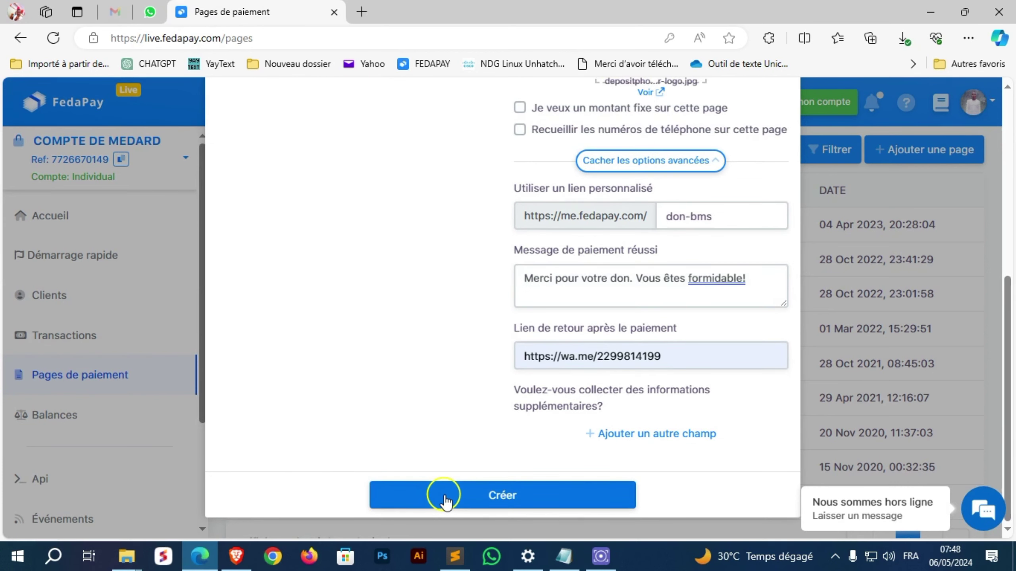
{"action": "left_click", "coordinate": [445, 494]}
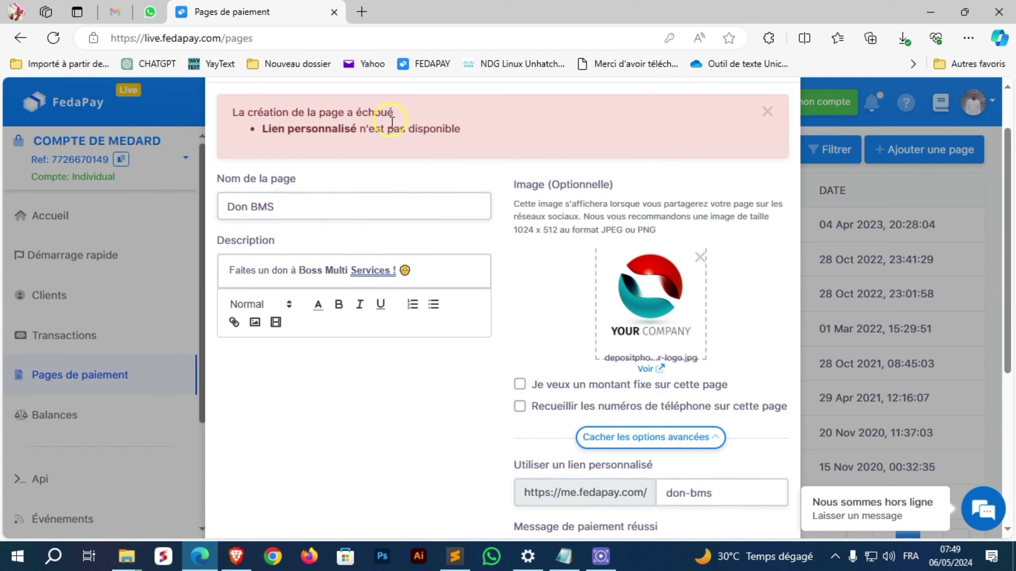
Step: Change the custom link to "don-bms-1" and create the payment page
{"action": "scroll", "coordinate": [534, 335], "scroll_direction": "down", "scroll_amount": 5}
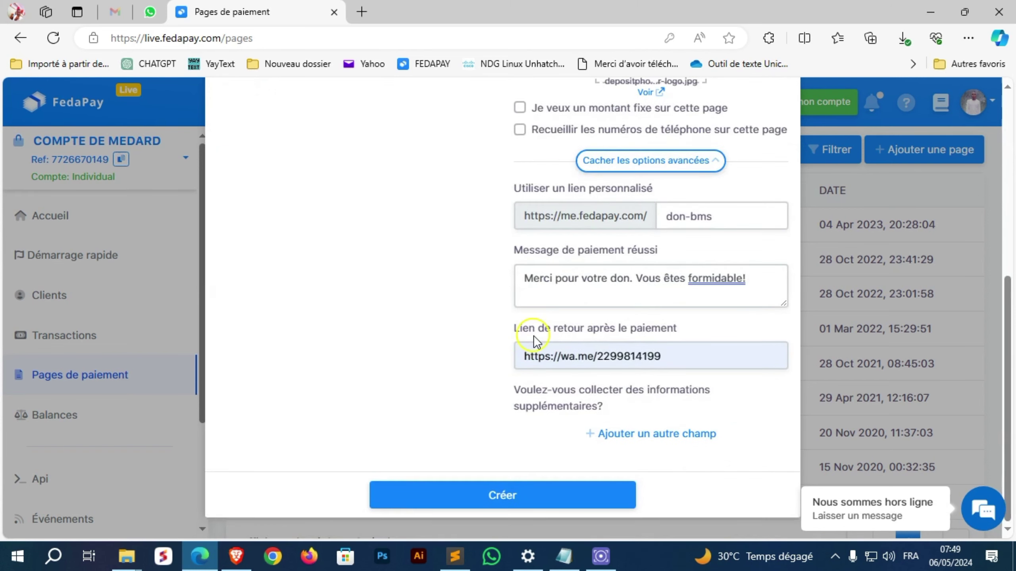
{"action": "left_click", "coordinate": [728, 215]}
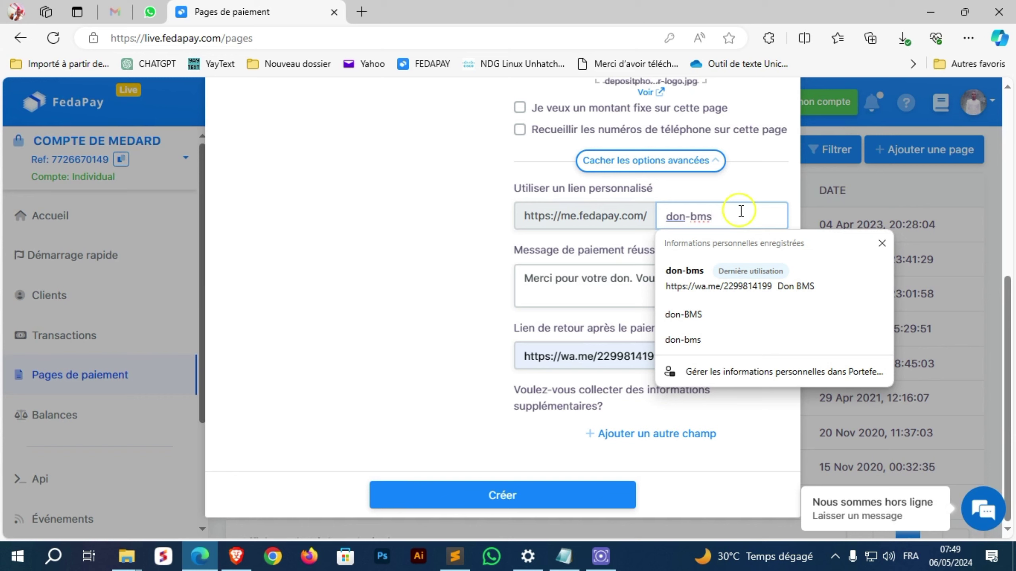
{"action": "type", "text": "-1"}
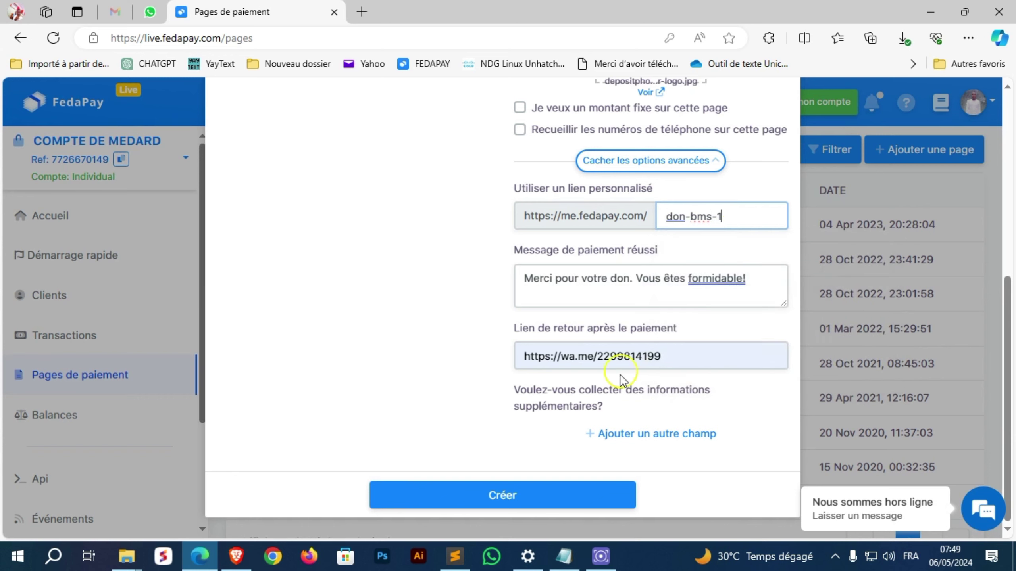
{"action": "left_click", "coordinate": [524, 492]}
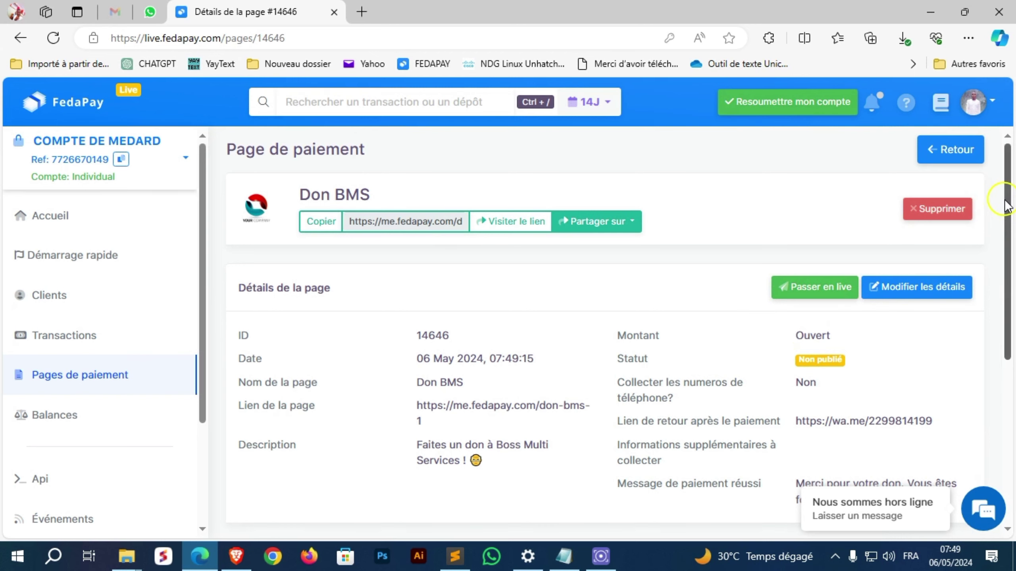
Step: Switch the Don BMS payment page to live from its page details
{"action": "mouse_move", "coordinate": [1007, 206]}
{"action": "left_mouse_down"}
{"action": "mouse_move", "coordinate": [1012, 235]}
{"action": "mouse_move", "coordinate": [1011, 210]}
{"action": "left_mouse_up"}
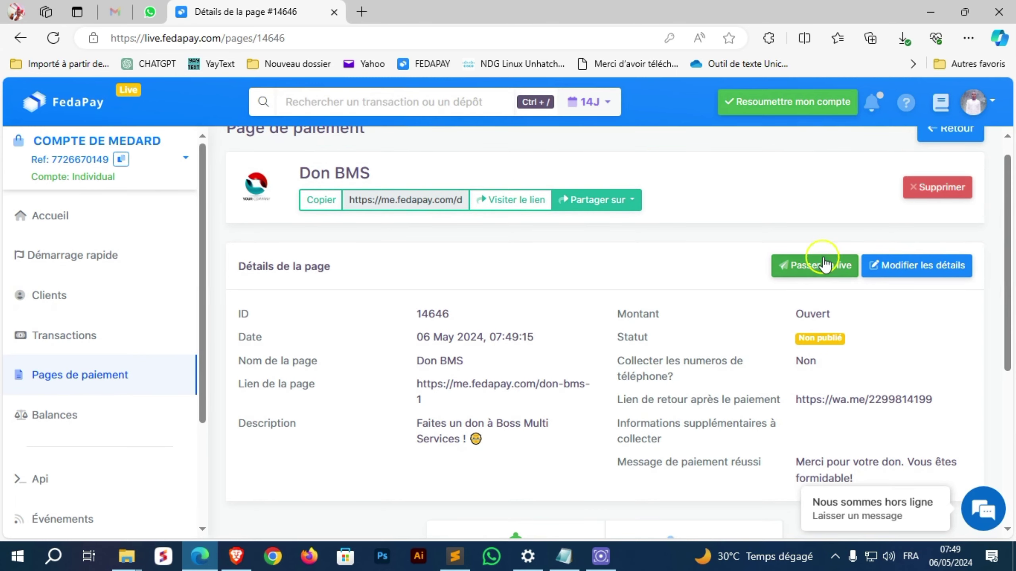
{"action": "left_click", "coordinate": [815, 273]}
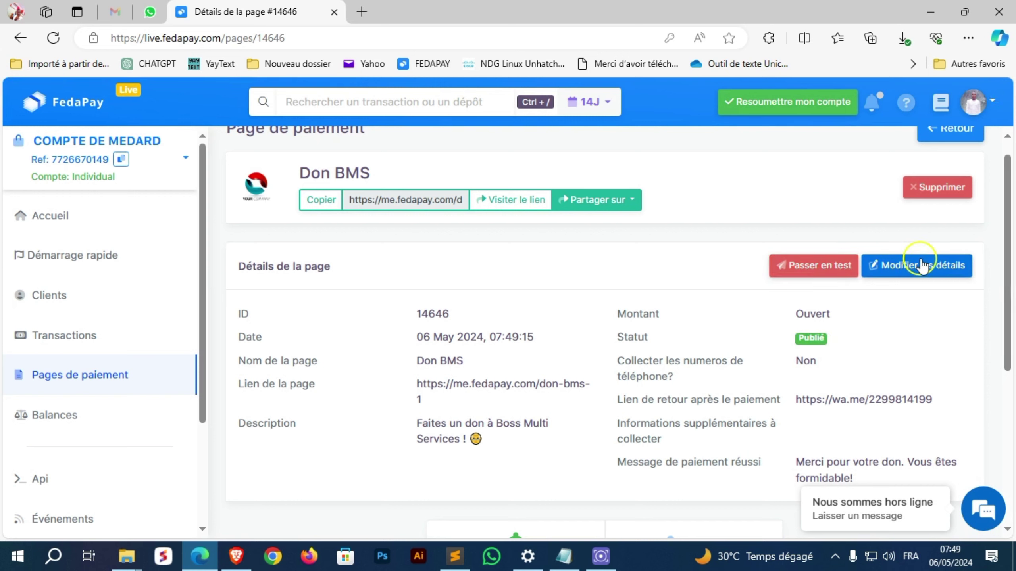
{"action": "left_click_drag", "start_coordinate": [1004, 199], "coordinate": [1005, 163]}
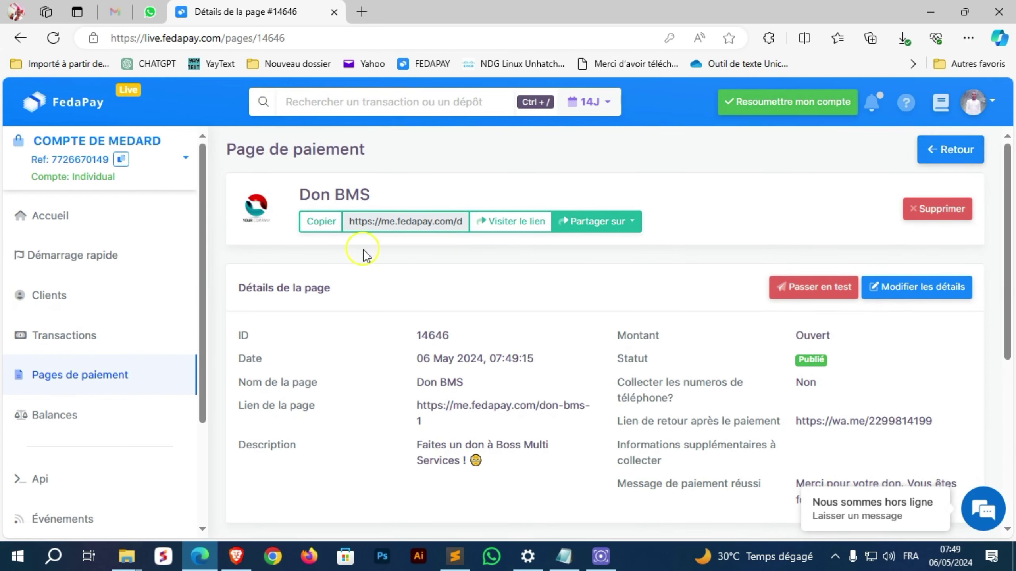
Step: Copy the Don BMS page's link and visit the public payment page
{"action": "left_click", "coordinate": [317, 223]}
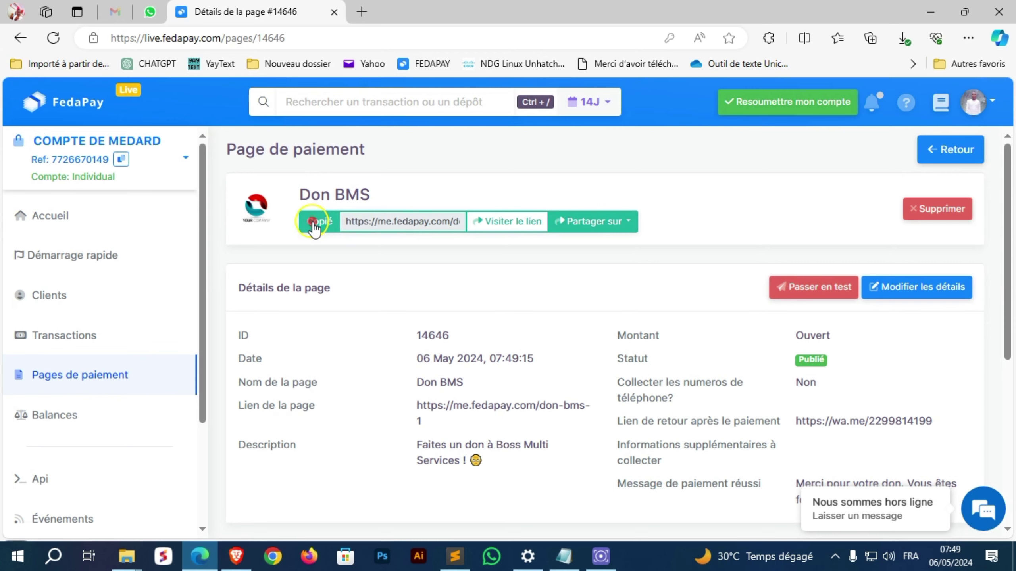
{"action": "left_click", "coordinate": [511, 224]}
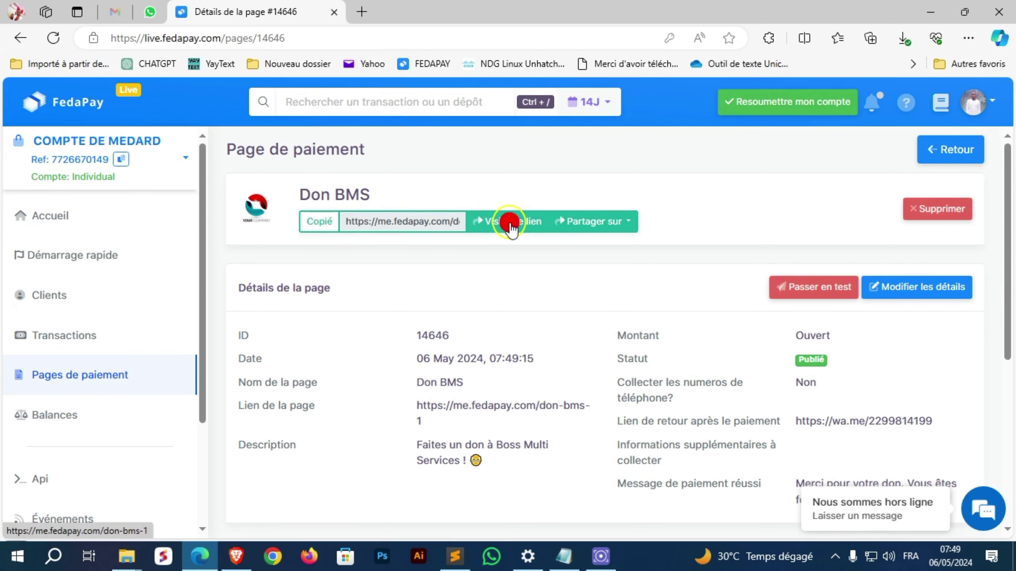
Step: Return to the dashboard's payment page list and reopen the Don BMS page details
{"action": "left_click", "coordinate": [220, 11]}
{"action": "left_click", "coordinate": [931, 153]}
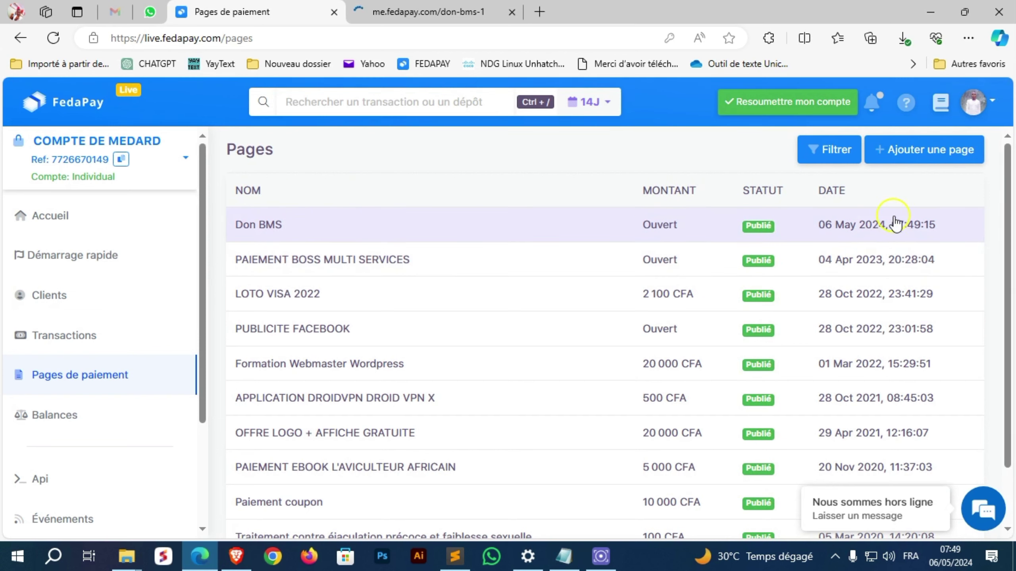
{"action": "left_click", "coordinate": [272, 226]}
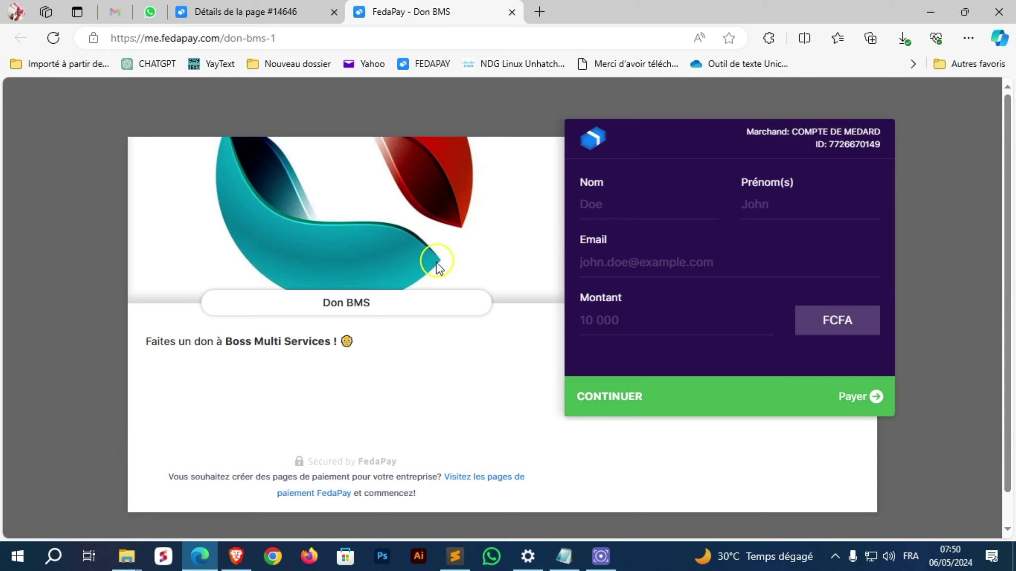
Step: Fill in the donor's name, first name and e-mail from saved information on the public Don BMS page, with an amount of 1000 FCFA
{"action": "left_click", "coordinate": [633, 211]}
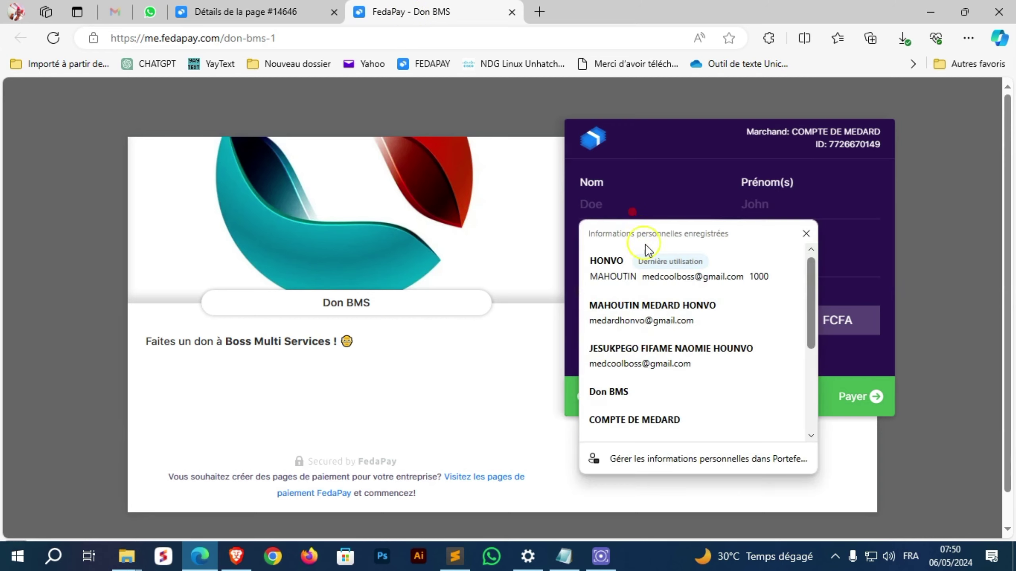
{"action": "left_click", "coordinate": [650, 260]}
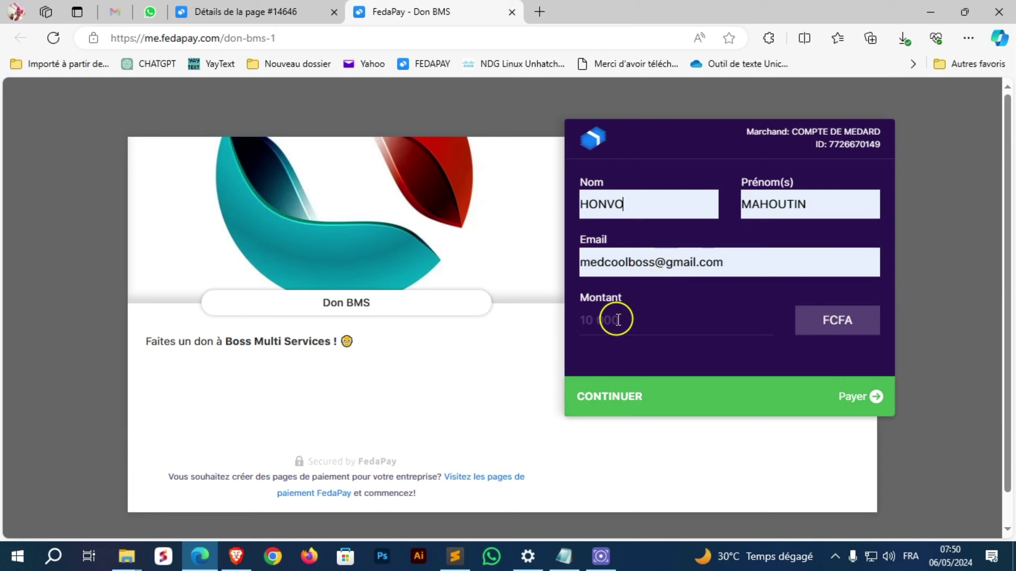
{"action": "left_click", "coordinate": [618, 321]}
{"action": "type", "text": "1000"}
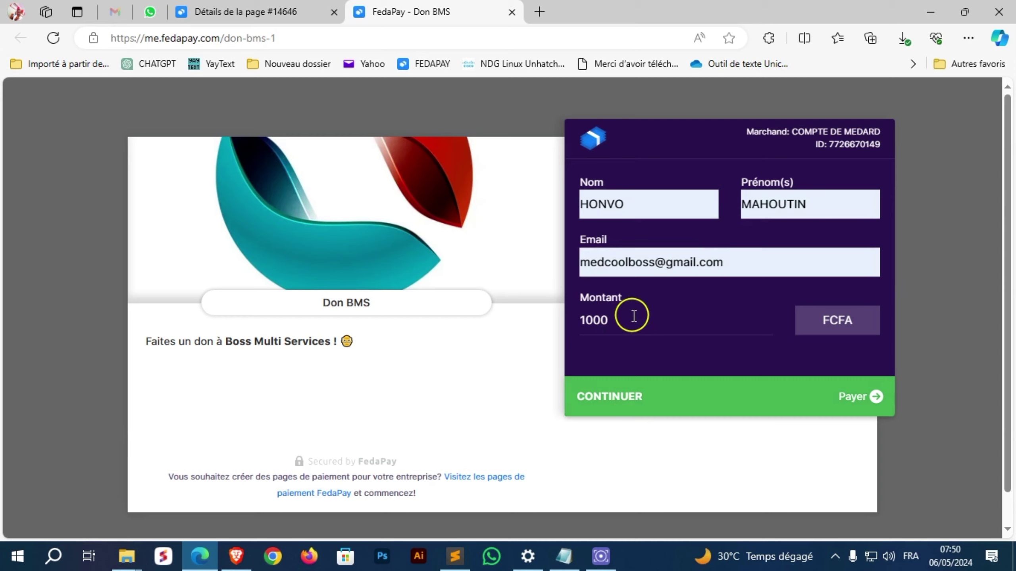
{"action": "left_click", "coordinate": [298, 39]}
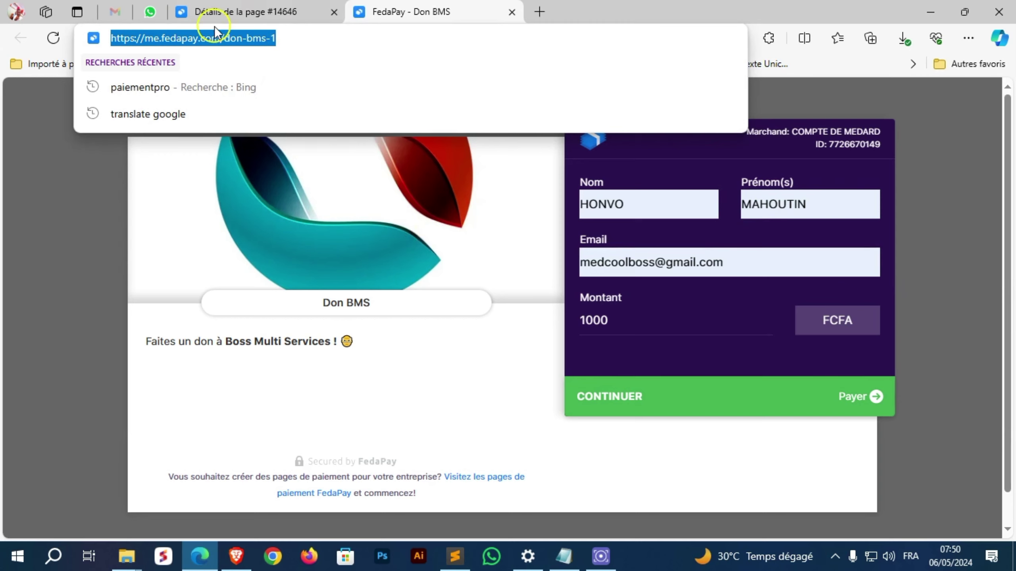
{"action": "left_click", "coordinate": [664, 327]}
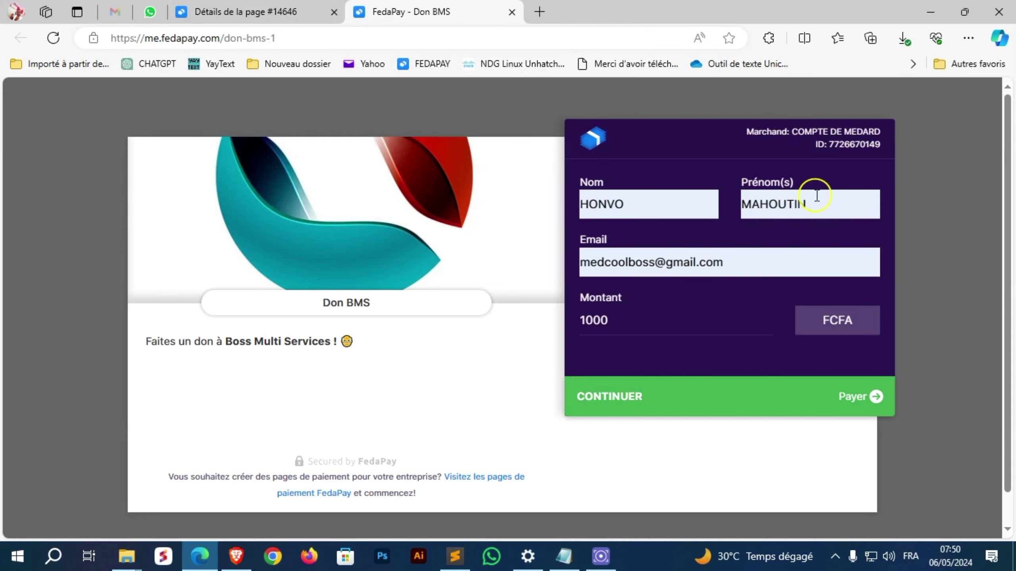
{"action": "left_click", "coordinate": [457, 556]}
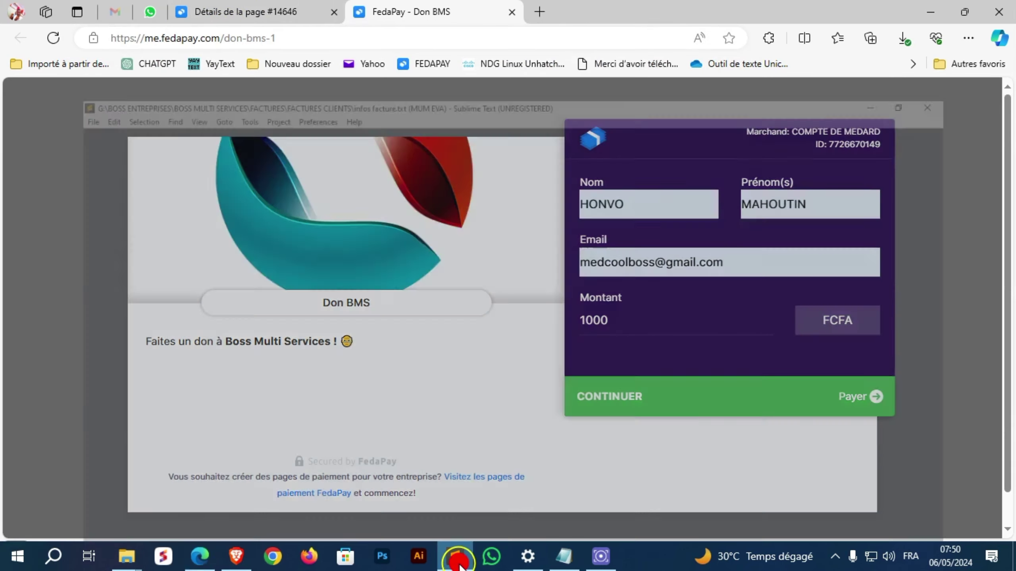
{"action": "left_click", "coordinate": [455, 556]}
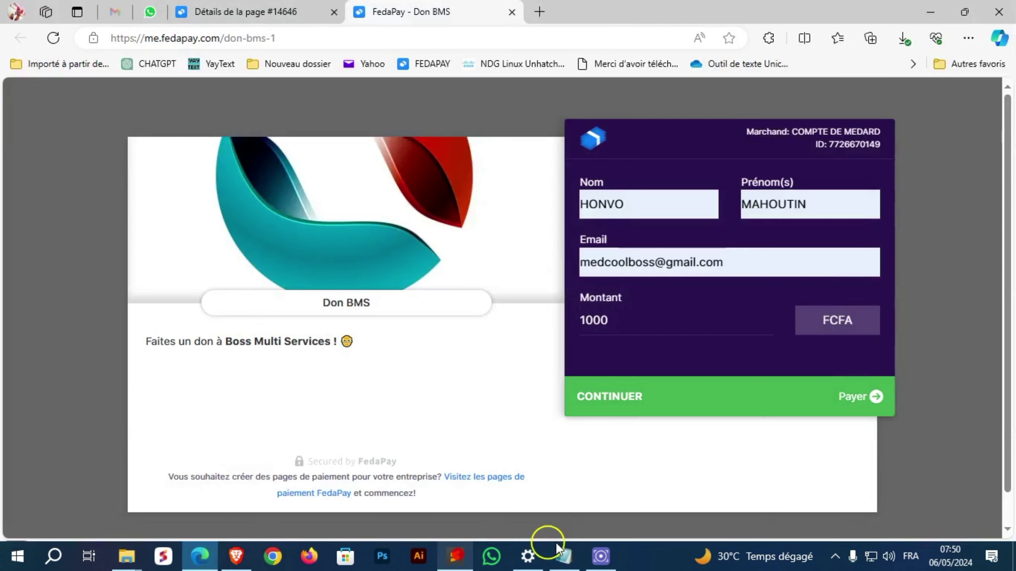
{"action": "left_click", "coordinate": [562, 555]}
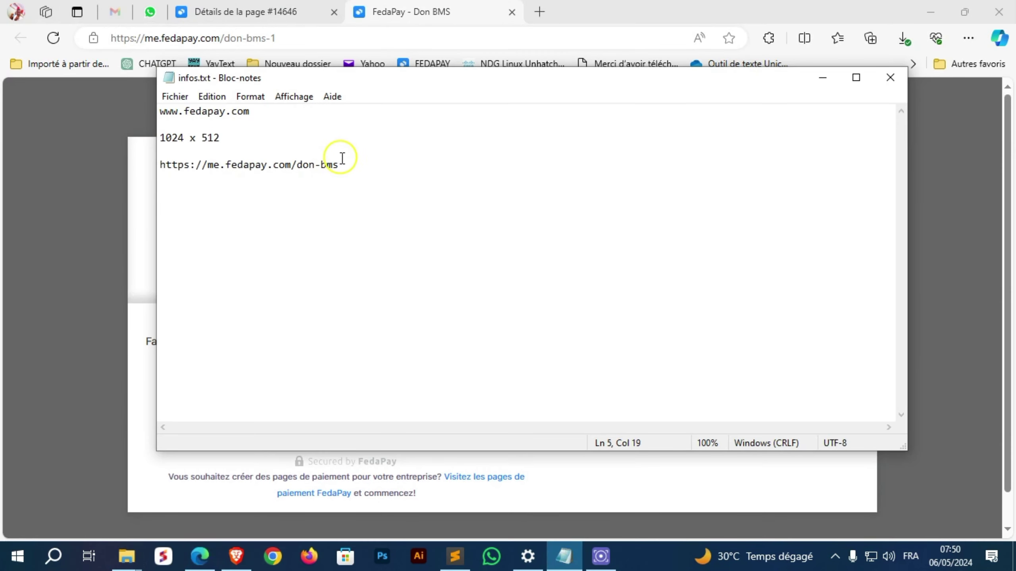
{"action": "left_click_drag", "start_coordinate": [340, 159], "coordinate": [152, 163]}
{"action": "key", "text": "ctrl+v"}
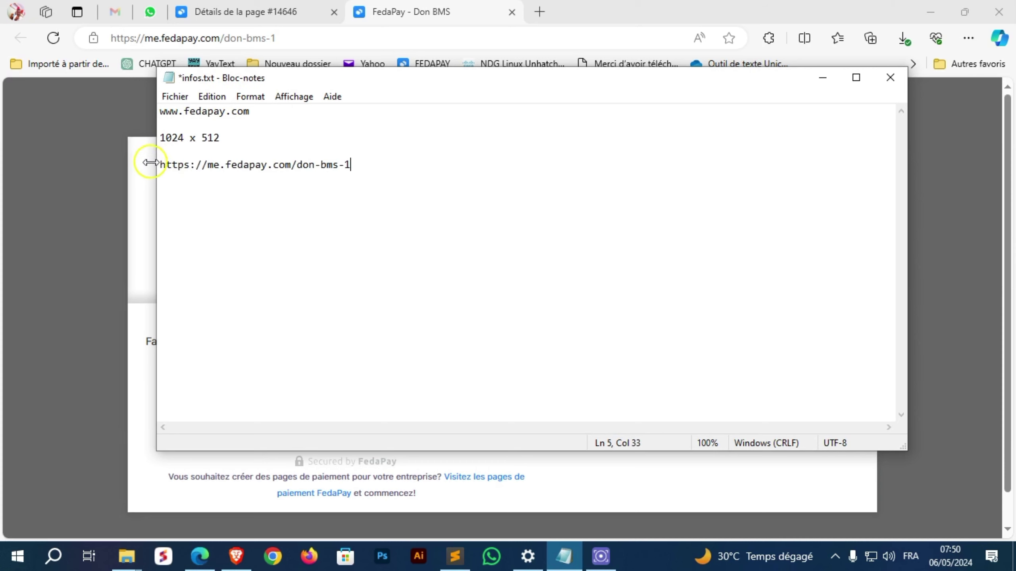
{"action": "key", "text": "ctrl+s"}
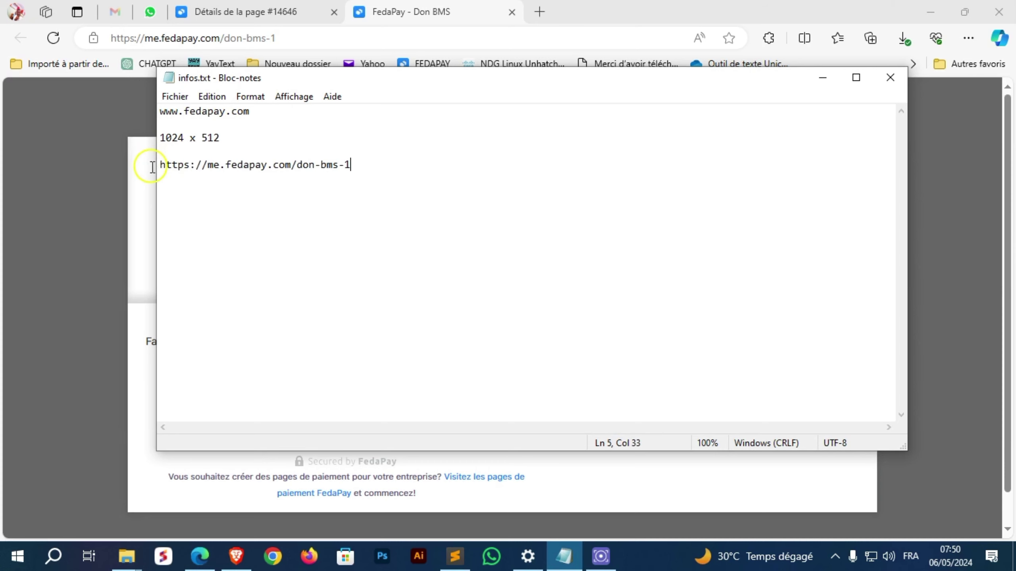
{"action": "left_click", "coordinate": [818, 78]}
Step: Submit the donation by Mobile Money with the operator Mtn Bénin and close the payment window while it awaits validation
{"action": "left_click", "coordinate": [625, 404]}
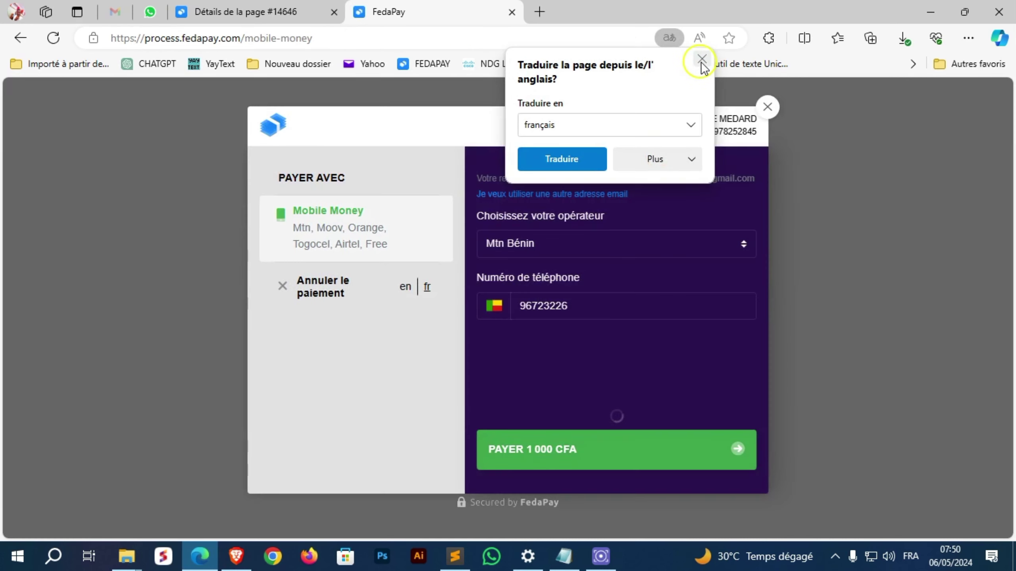
{"action": "left_click", "coordinate": [701, 61]}
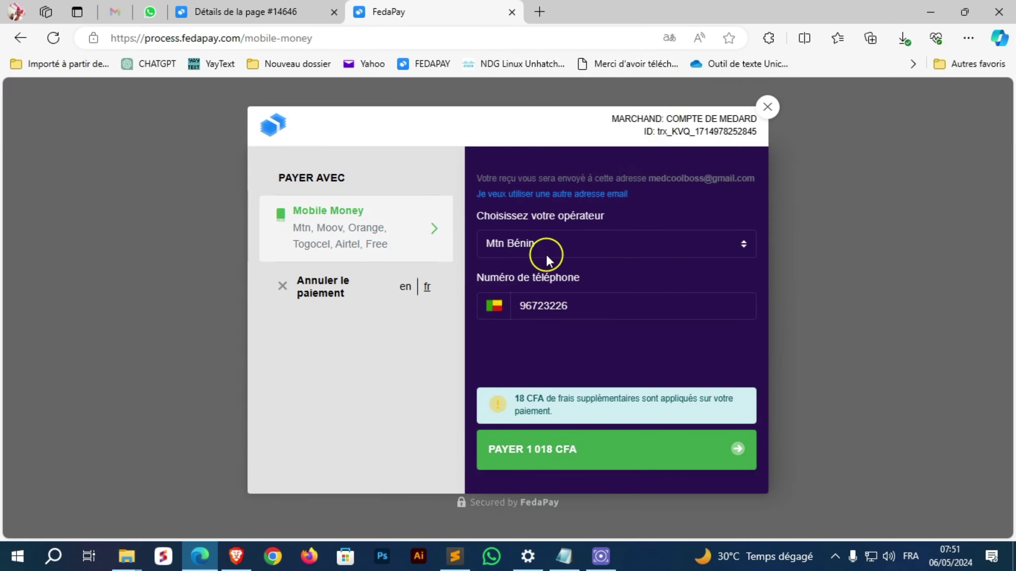
{"action": "left_click", "coordinate": [536, 250]}
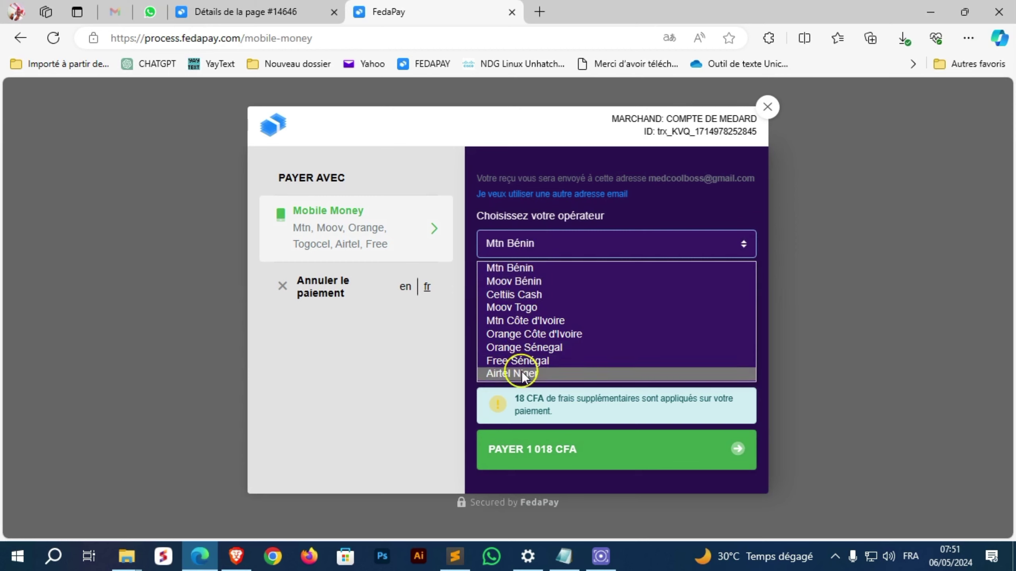
{"action": "left_click", "coordinate": [514, 244]}
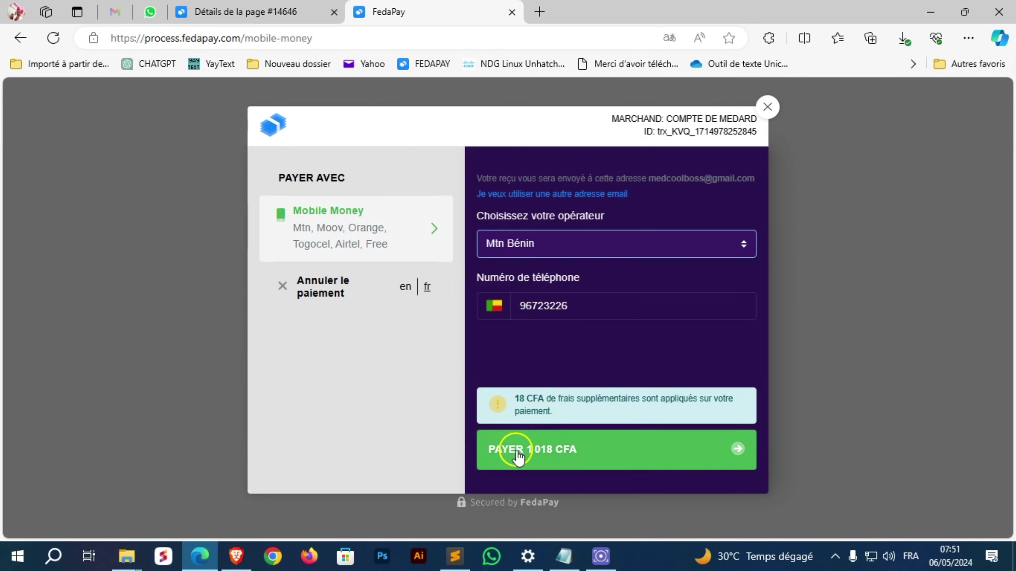
{"action": "left_click", "coordinate": [540, 449]}
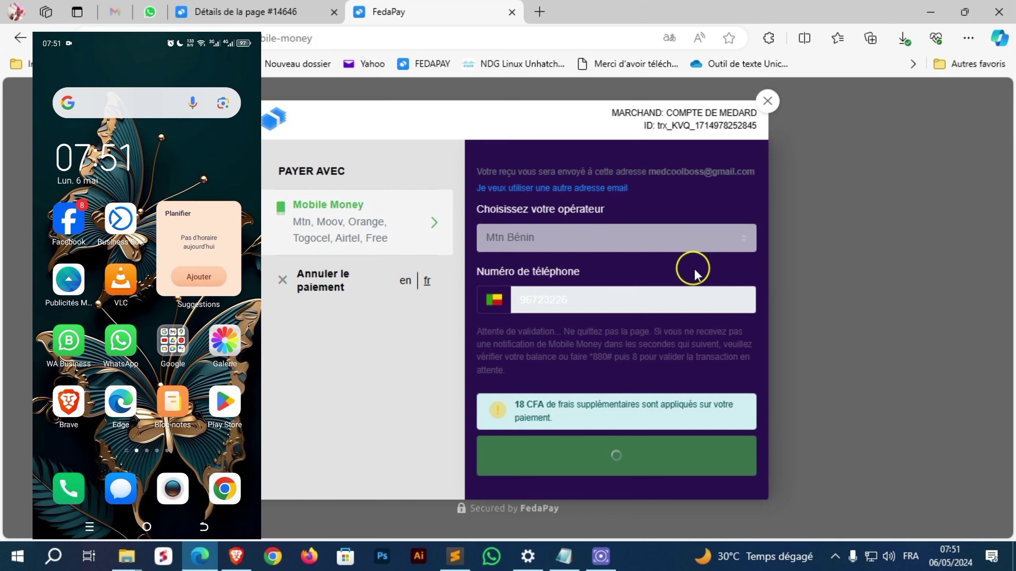
{"action": "left_click", "coordinate": [768, 101]}
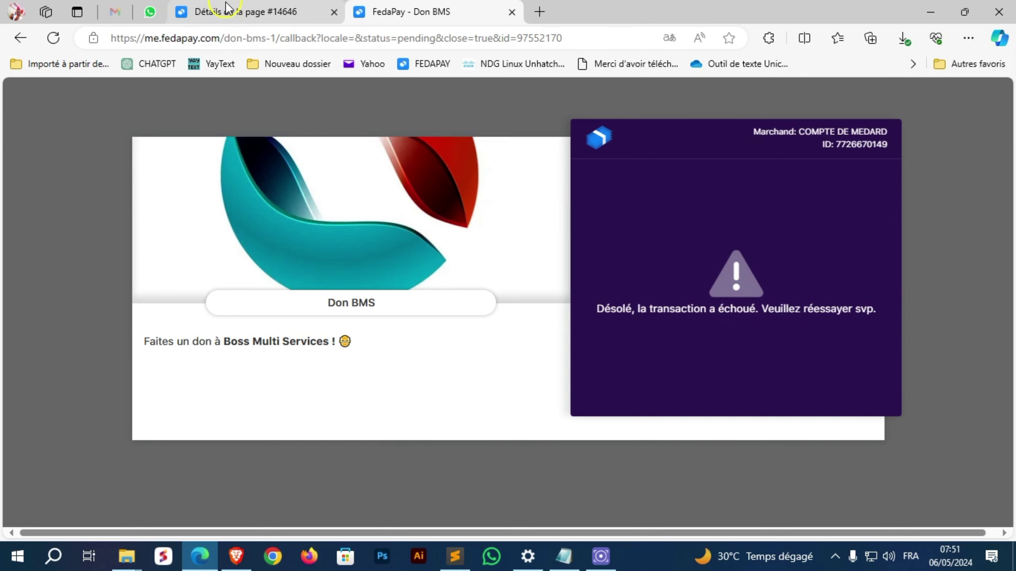
Step: Show the pending transactions in the FedaPay dashboard and expand the details of the 06 May 2024 donation
{"action": "left_click", "coordinate": [217, 12]}
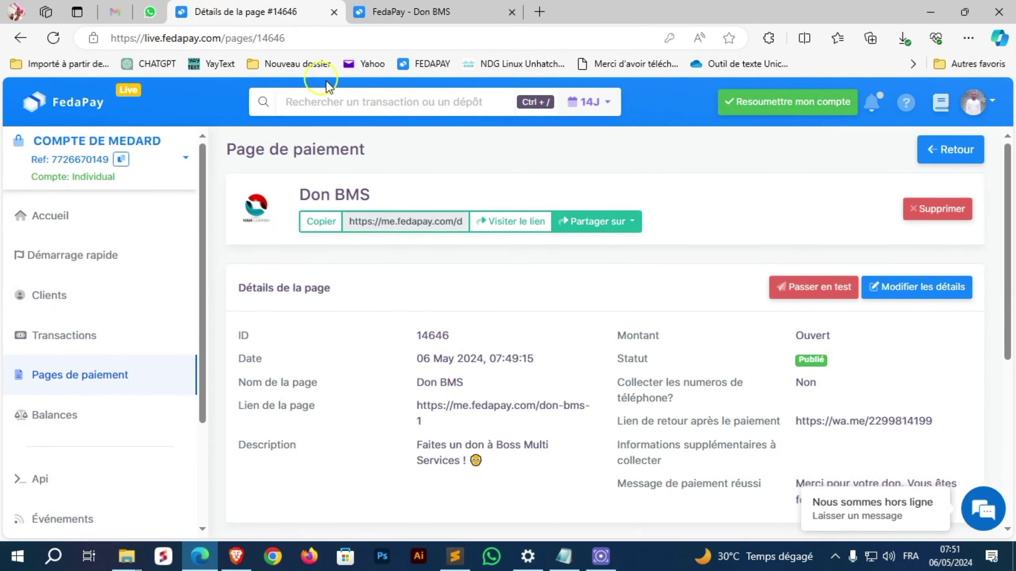
{"action": "left_click", "coordinate": [73, 336]}
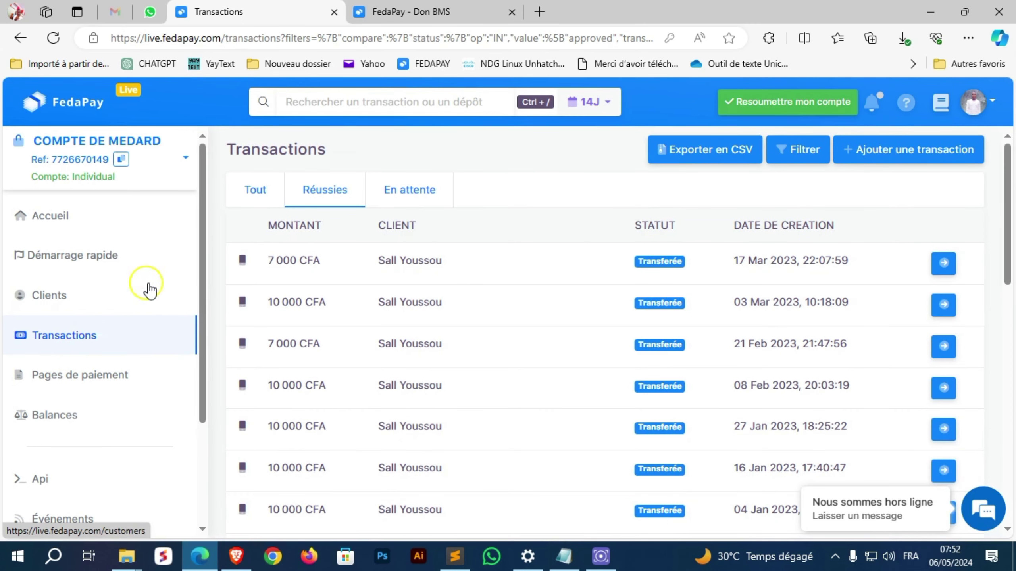
{"action": "left_click", "coordinate": [403, 195]}
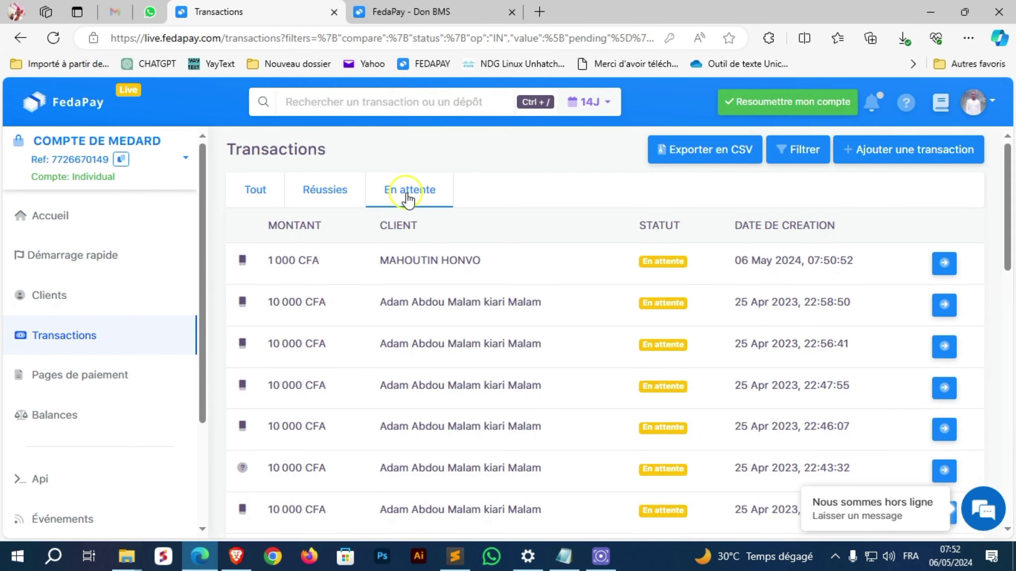
{"action": "left_click", "coordinate": [436, 263]}
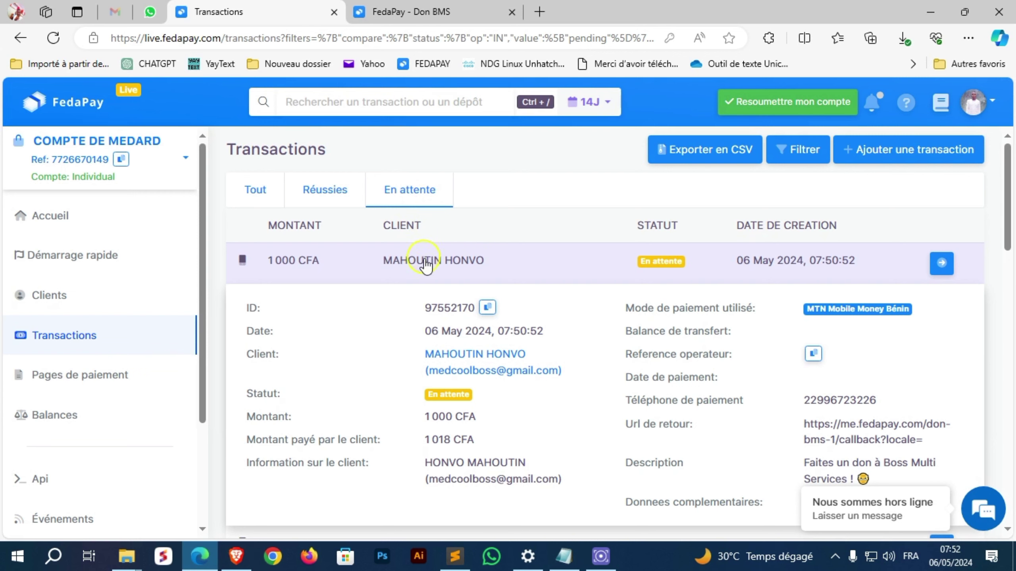
Step: Review the models offered for a new payment page, leave without choosing one, and go to the dashboard home
{"action": "left_click", "coordinate": [68, 376]}
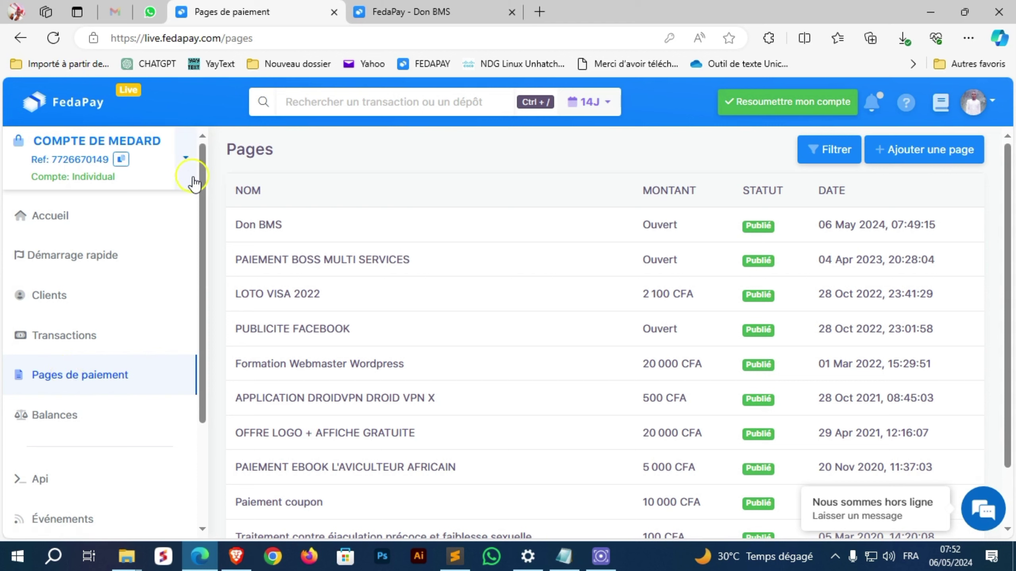
{"action": "left_click", "coordinate": [934, 162]}
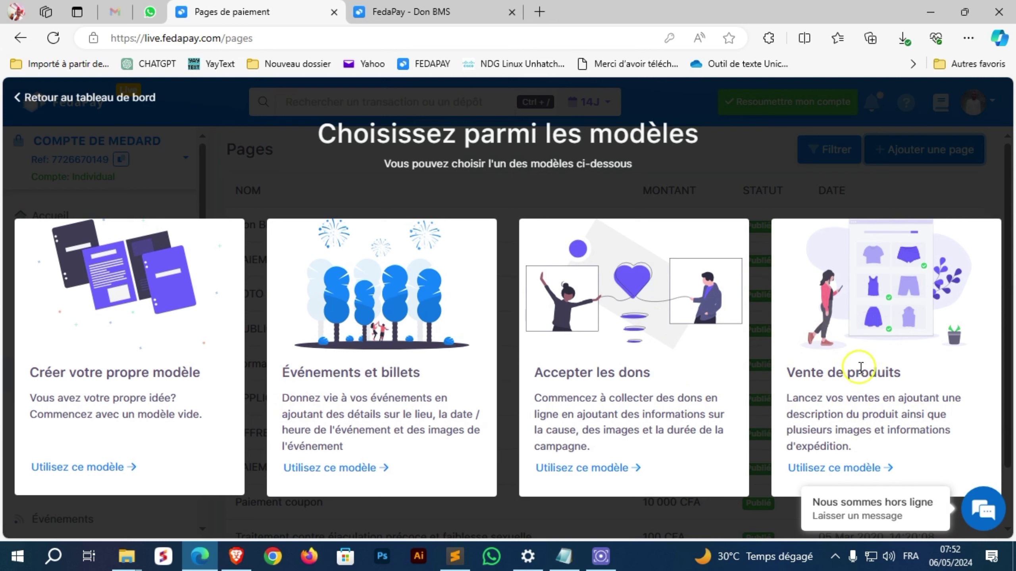
{"action": "left_click", "coordinate": [515, 182]}
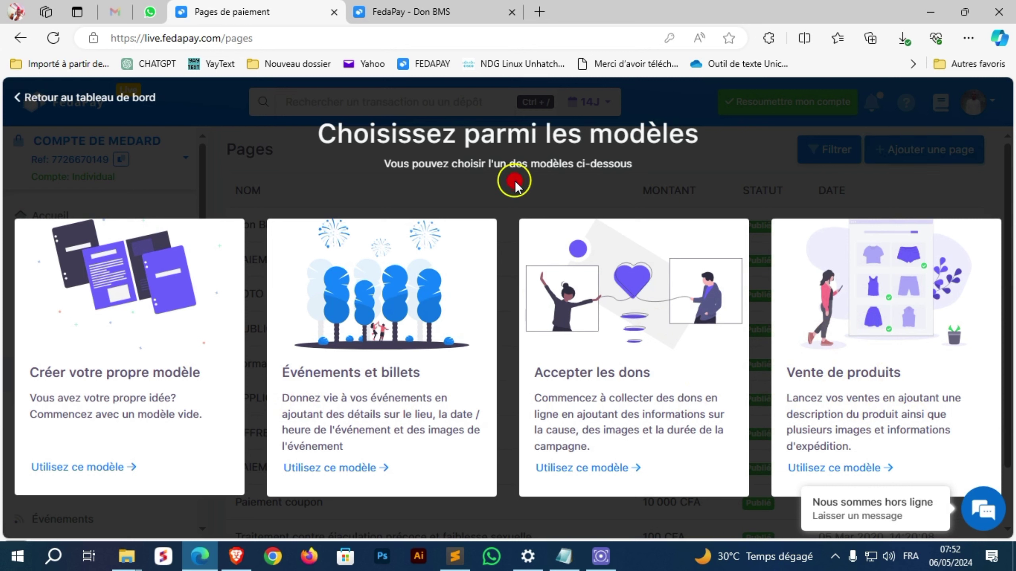
{"action": "left_click", "coordinate": [298, 130]}
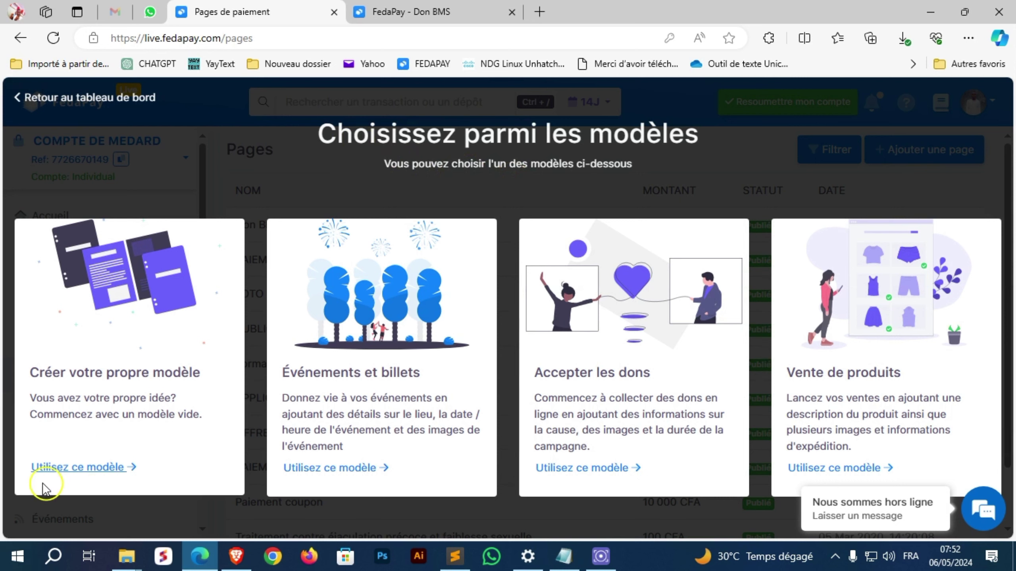
{"action": "left_click", "coordinate": [28, 100]}
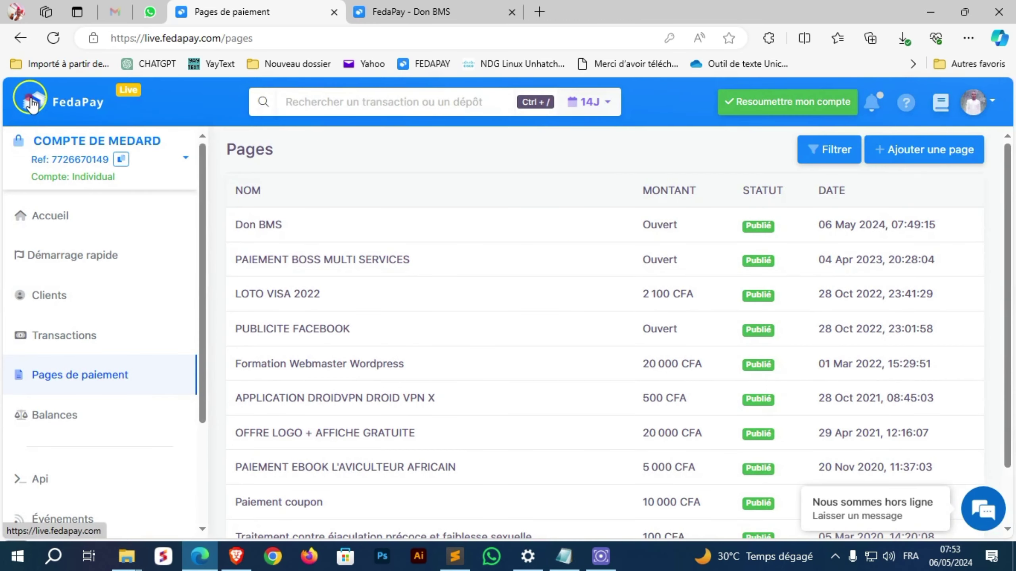
{"action": "left_click", "coordinate": [49, 216]}
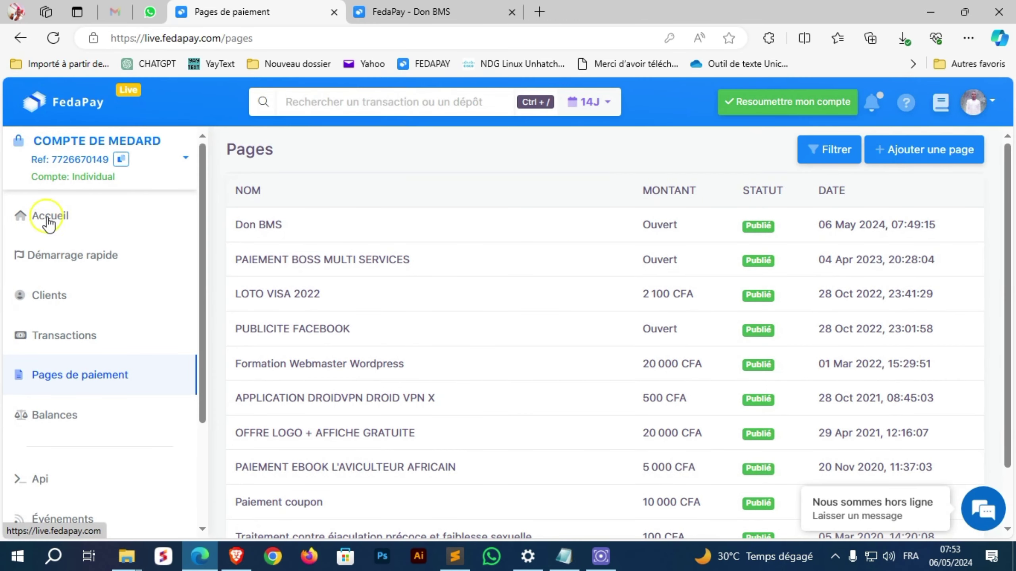